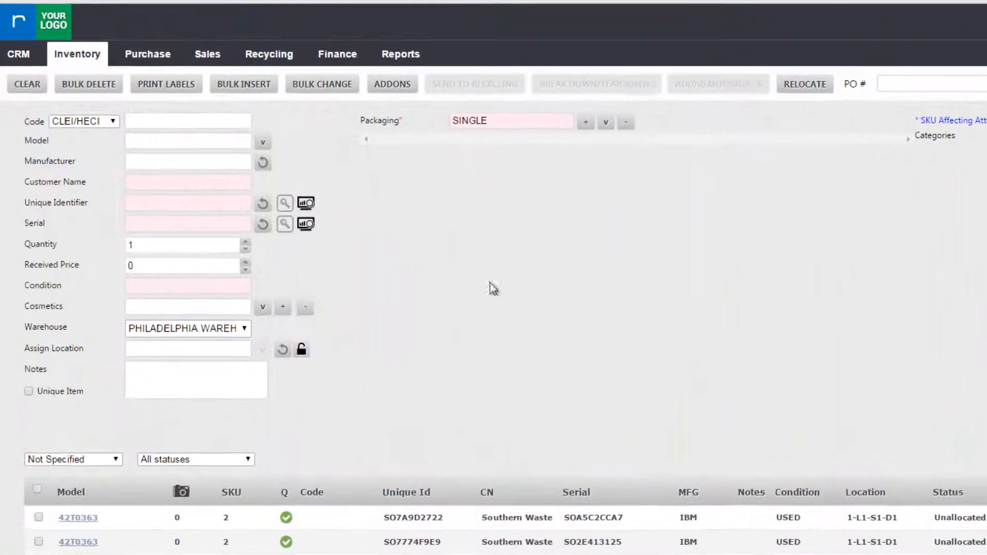
Step: In Receive Inventory, enter model '3TB HDD' so the system looks it up
click(100, 63)
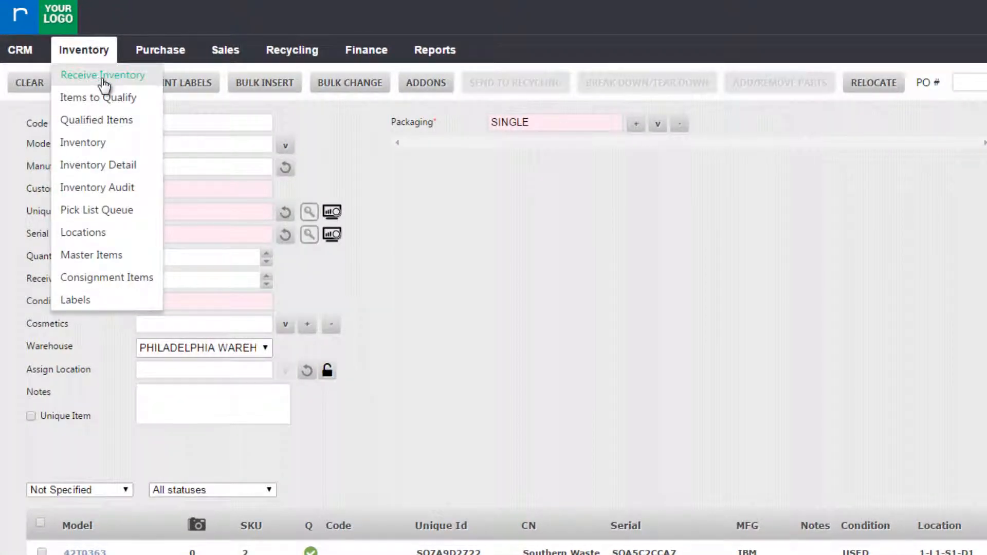
click(103, 78)
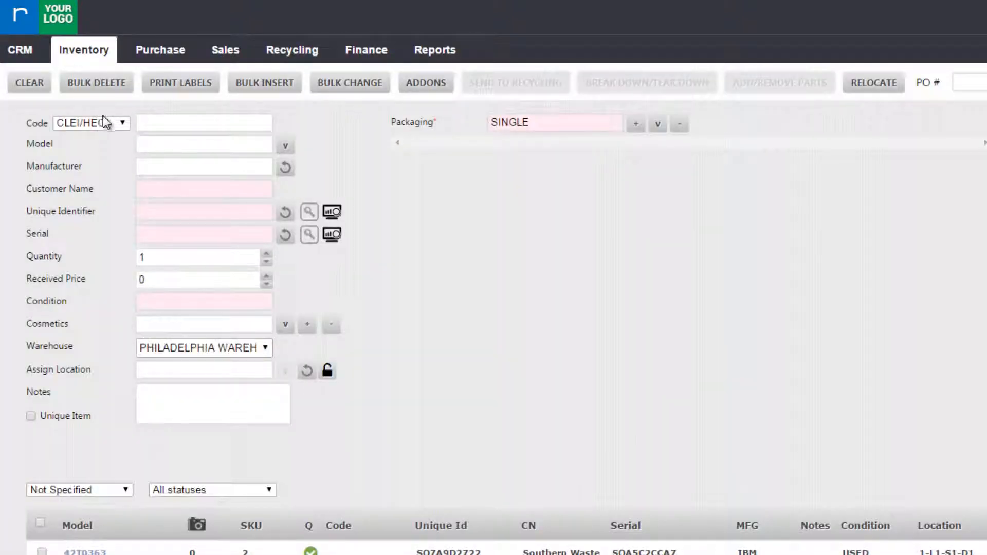
click(196, 145)
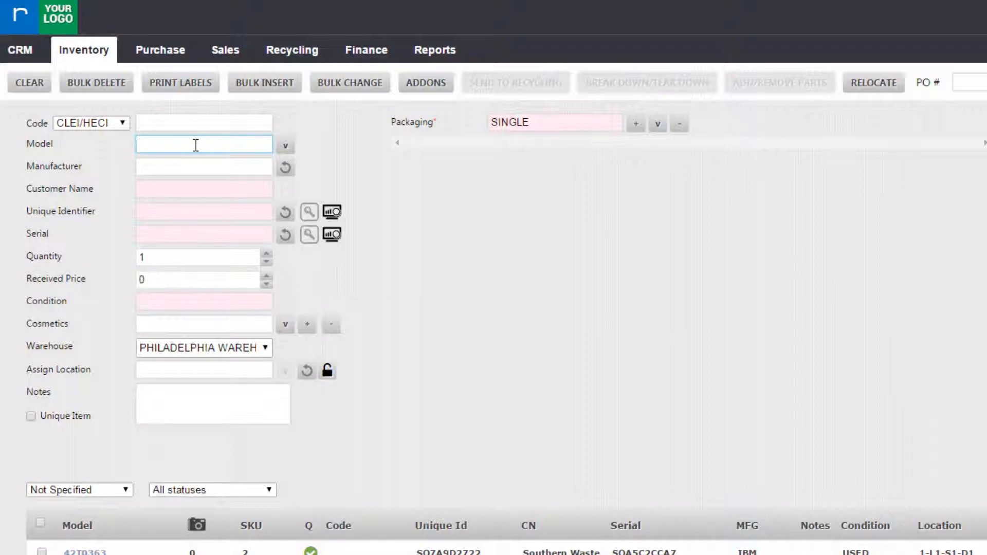
text(3TB HDD)
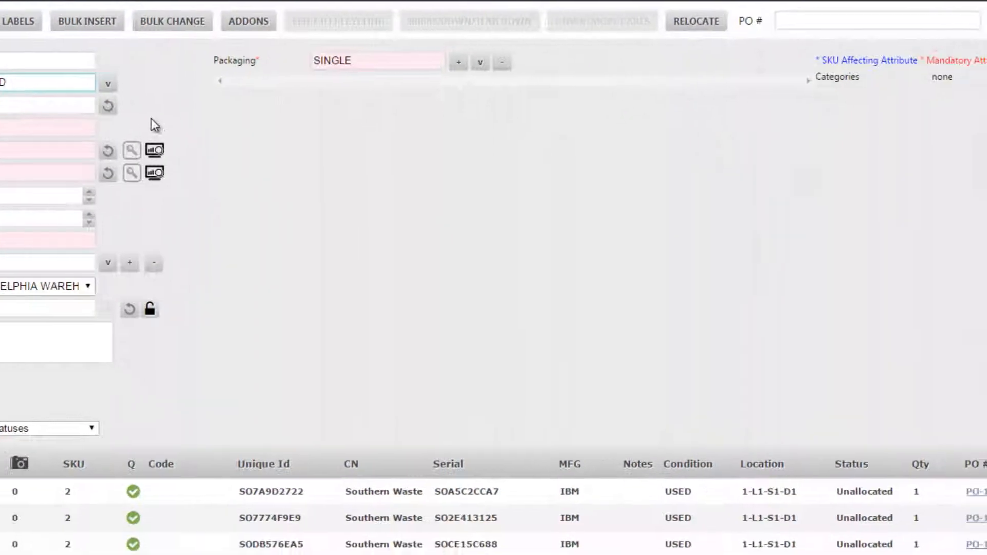
click(328, 180)
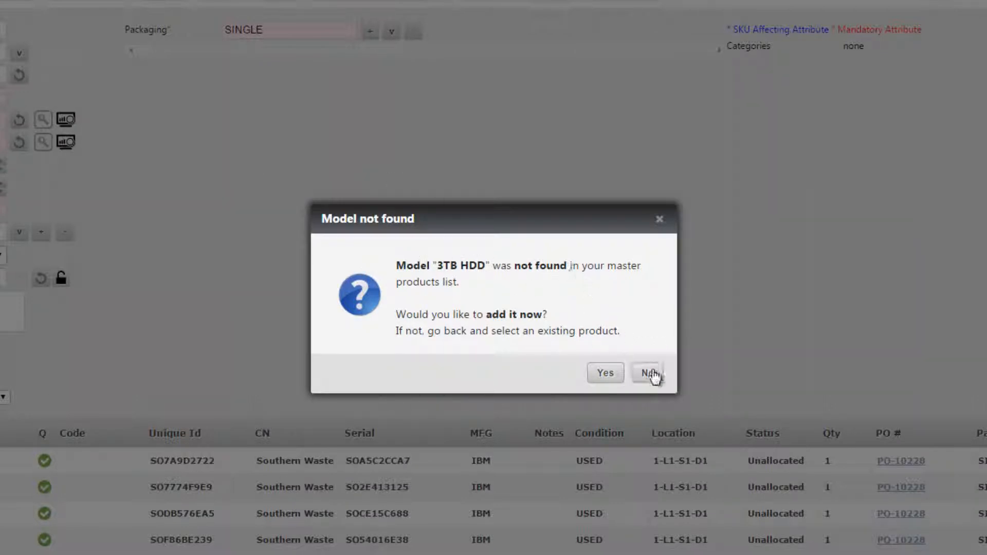
Step: Agree to add 3TB HDD as a master item with manufacturer WESTERN DIGITAL
click(607, 374)
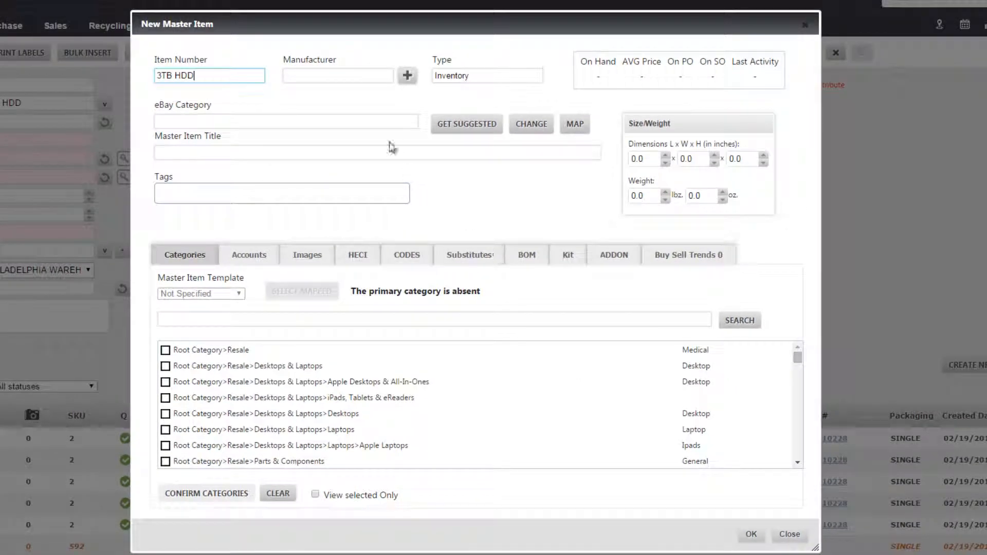
click(357, 77)
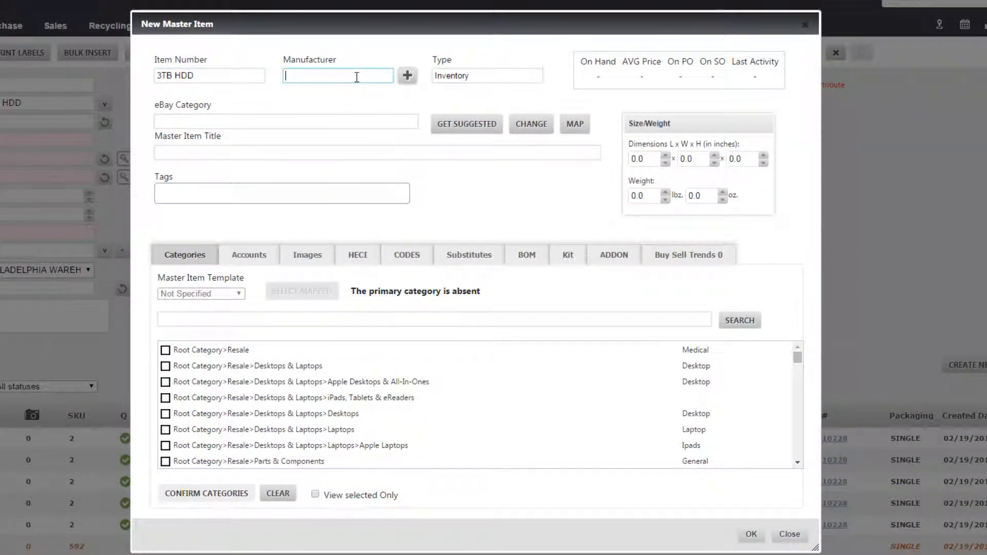
text(WESTER)
click(353, 106)
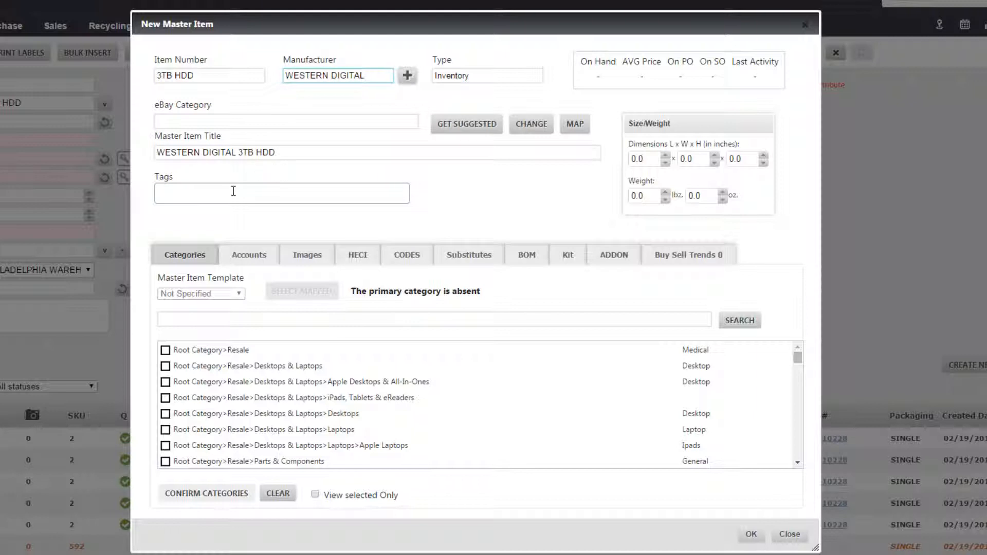
Step: Set dimensions to 5 × 3 × 1 and weight to 1.1 lb
drag(646, 160, 609, 158)
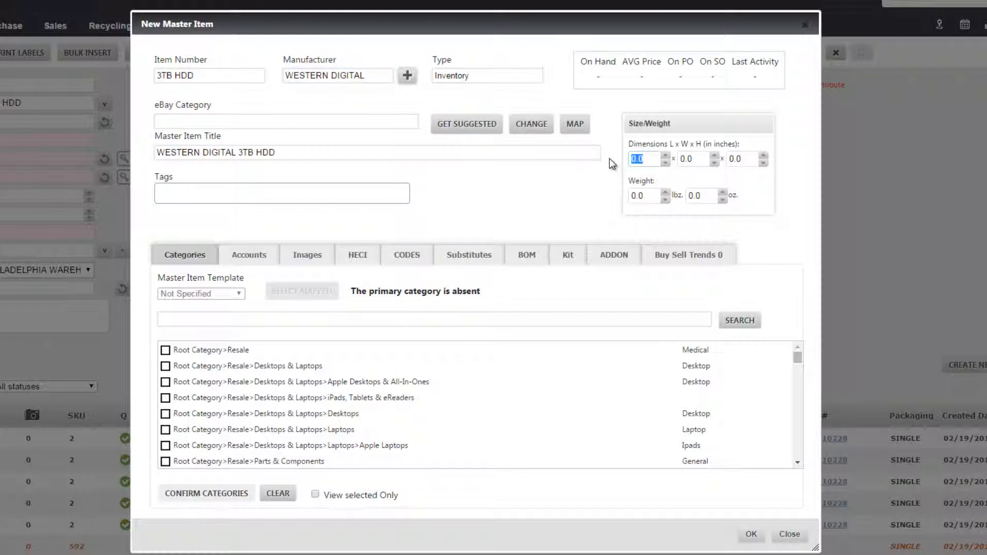
text(5)
key(Tab)
text(4)
key(BackSpace)
text(3)
key(Tab)
text(1)
key(Tab)
text(1.1)
Step: Categorise it under Hard Drives > Internal (Desktop) and save the master item
click(442, 317)
text(hard)
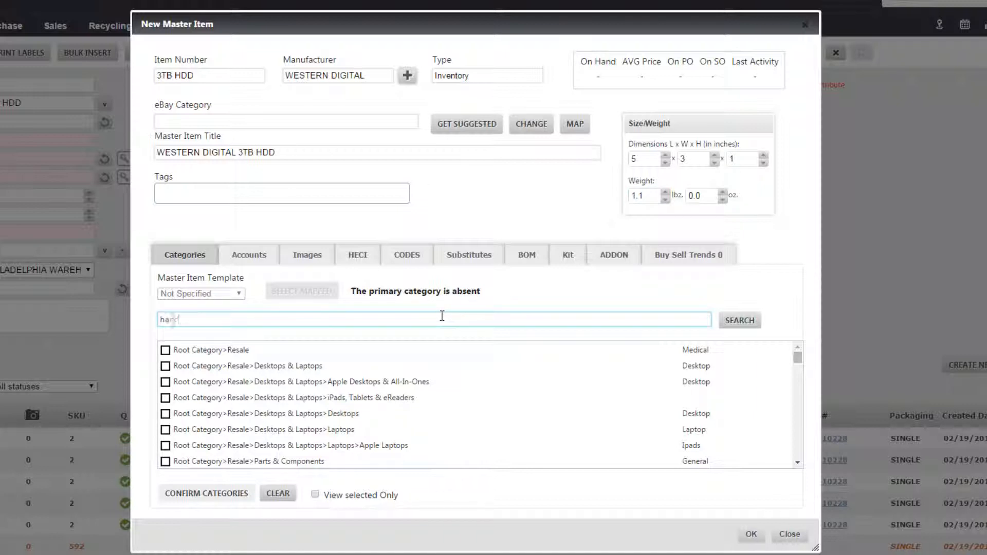
text( drives)
click(442, 316)
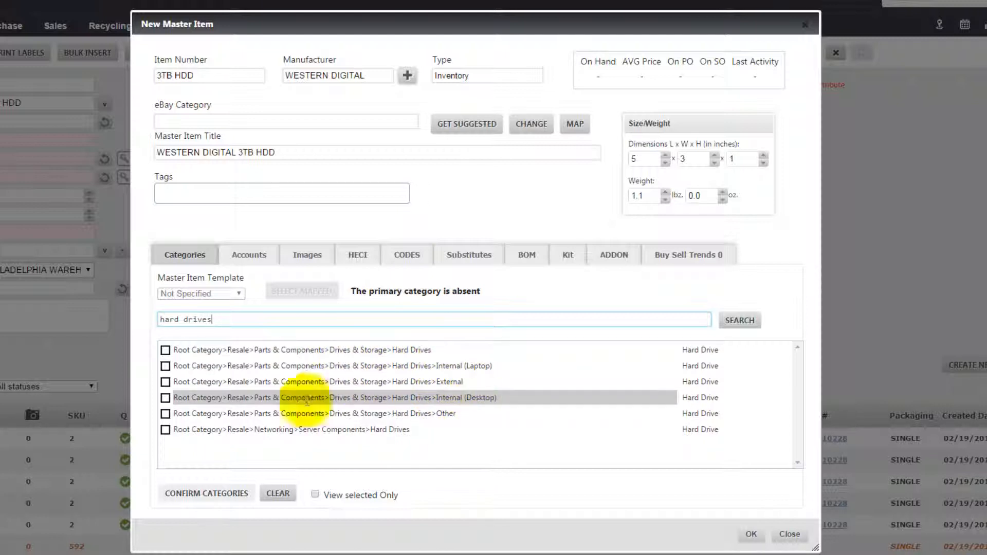
click(165, 398)
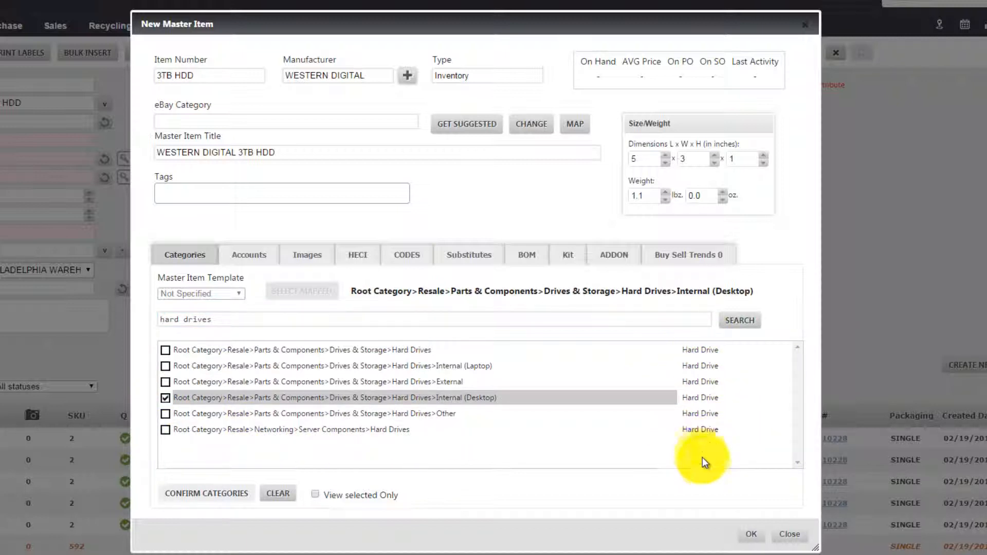
click(749, 534)
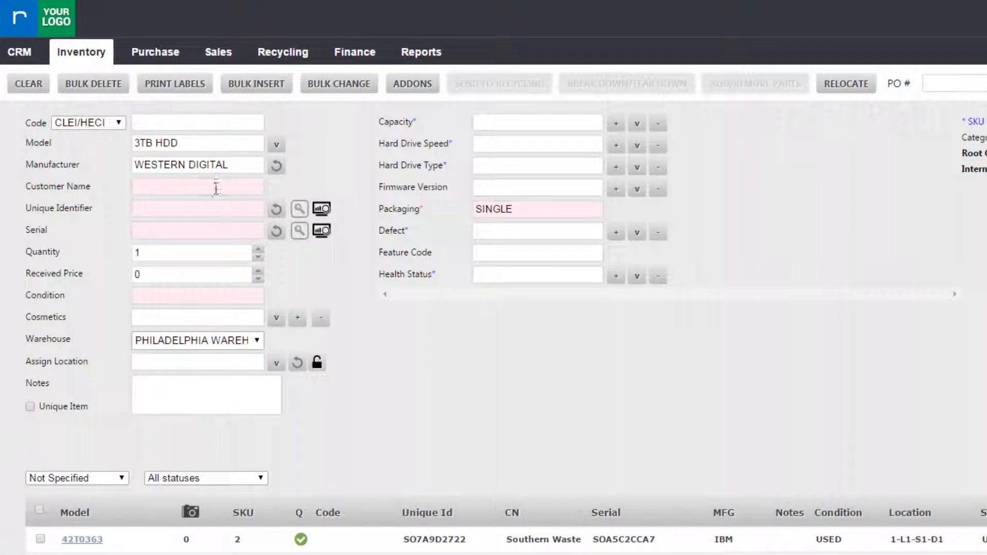
Step: Set the customer to the demo company
click(145, 166)
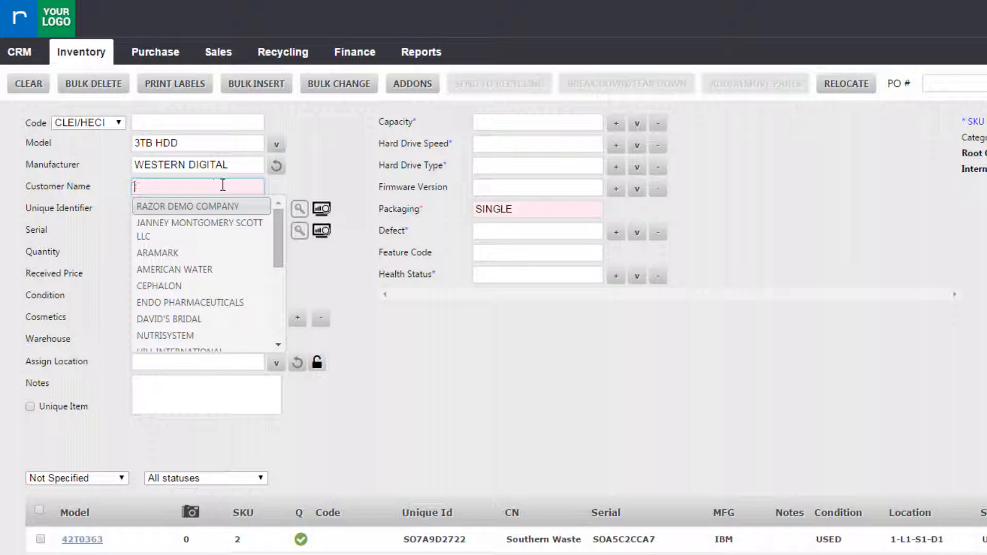
text(RA)
click(218, 205)
click(201, 204)
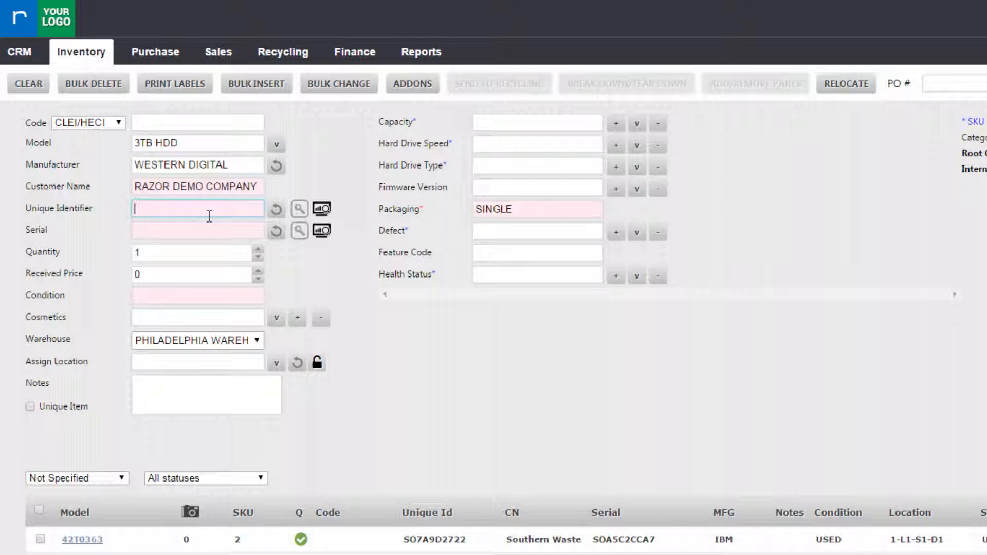
Step: Auto-generate the unique identifier and serial number
click(210, 216)
click(279, 213)
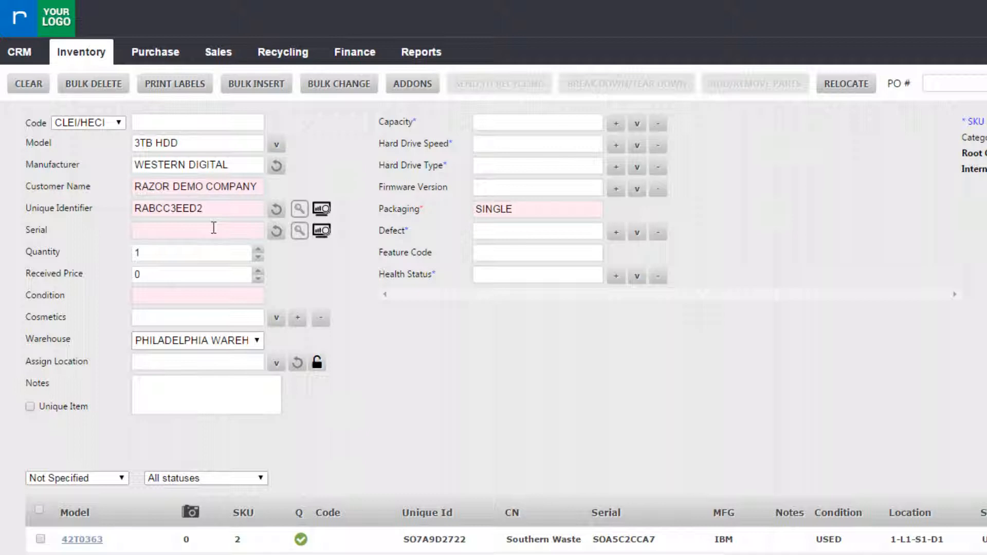
click(278, 231)
Step: Change the received price to 2.50
double_click(139, 276)
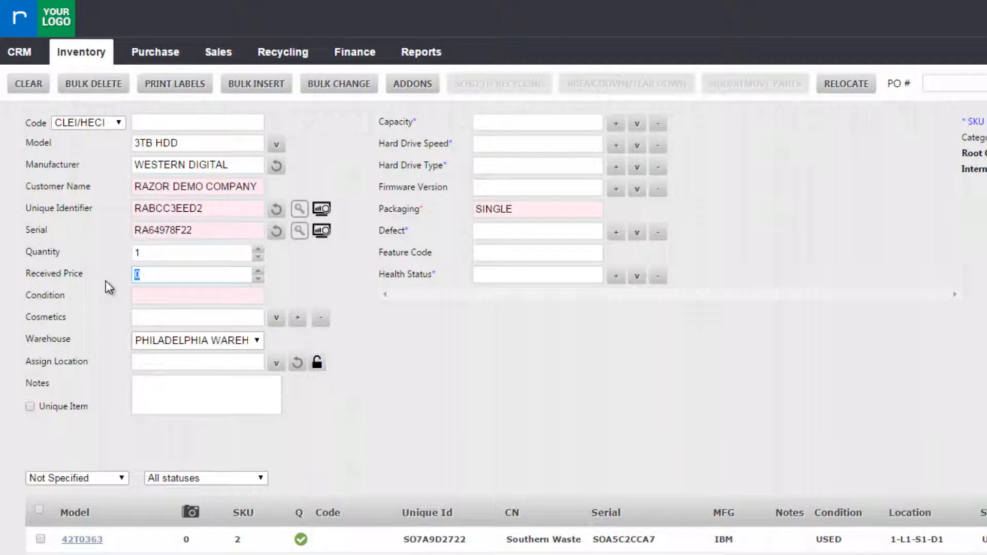
text(2.50)
click(301, 272)
Step: Set condition to USED, skip cosmetics, and auto-assign location 1-L1-S4-C1
click(198, 291)
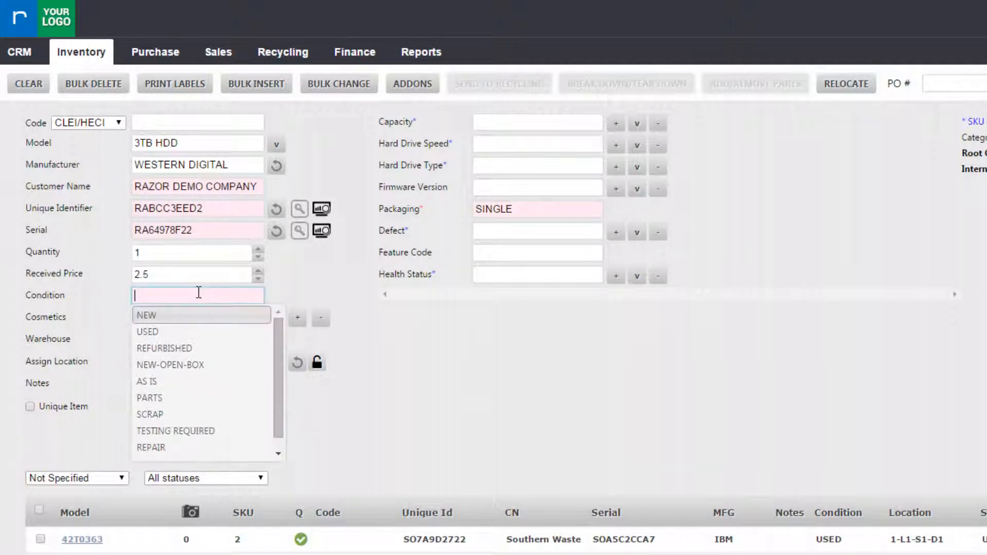
click(192, 334)
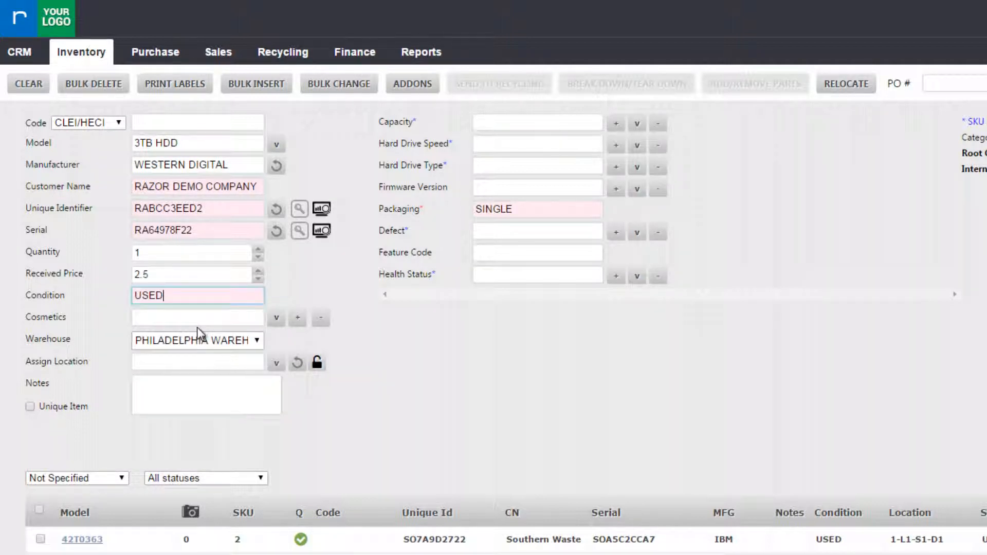
click(225, 318)
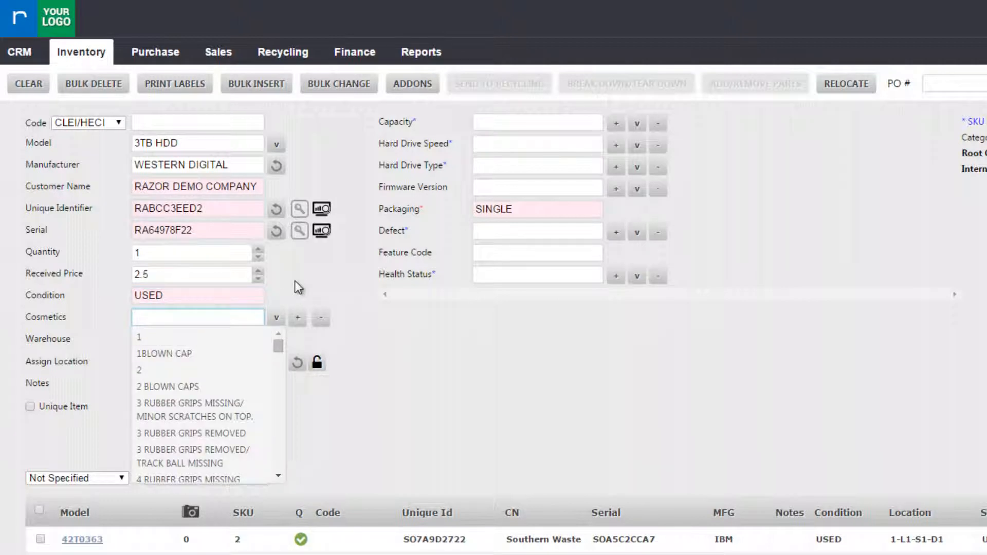
click(298, 287)
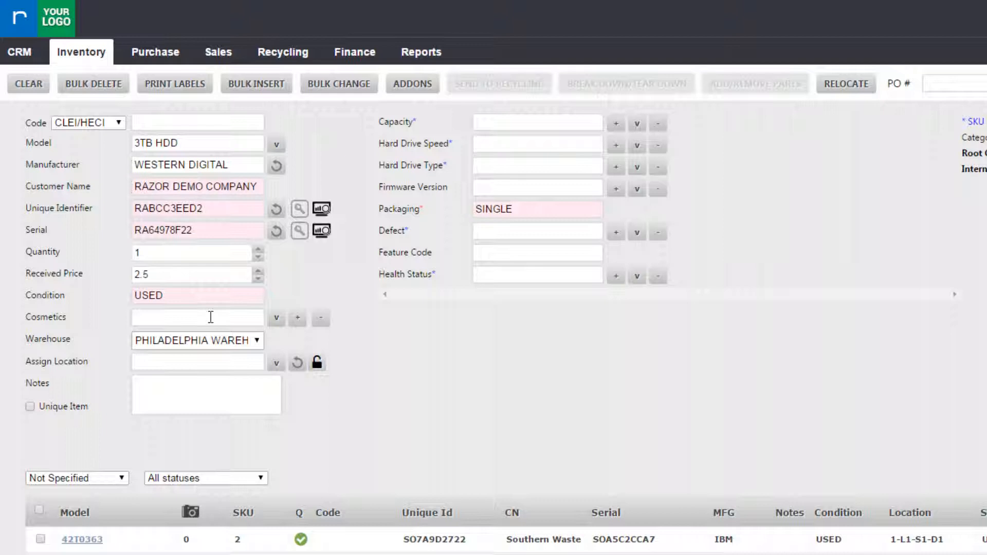
click(203, 362)
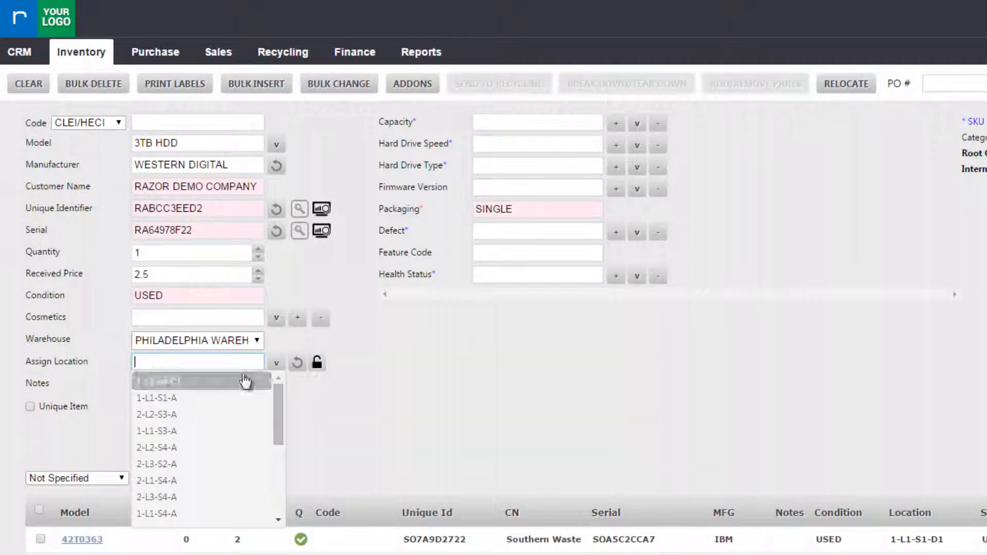
click(303, 365)
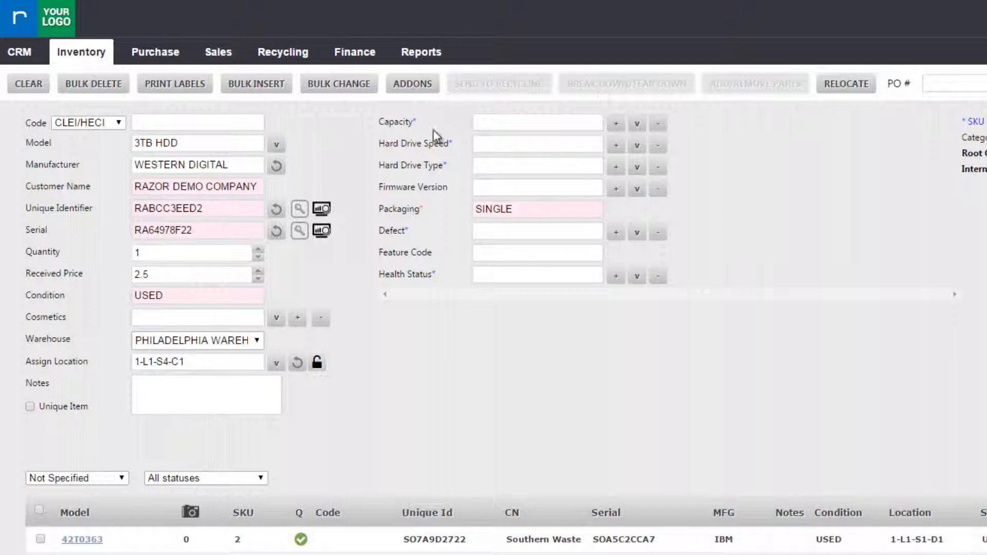
Step: Set drive capacity to 3 TB and speed to 7200 RPM
click(496, 125)
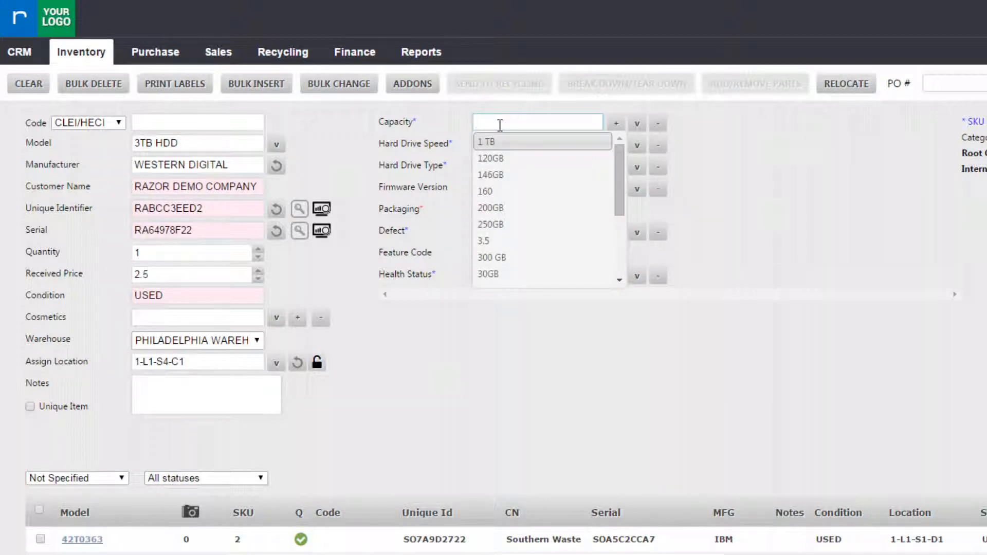
text(3 TB)
click(500, 143)
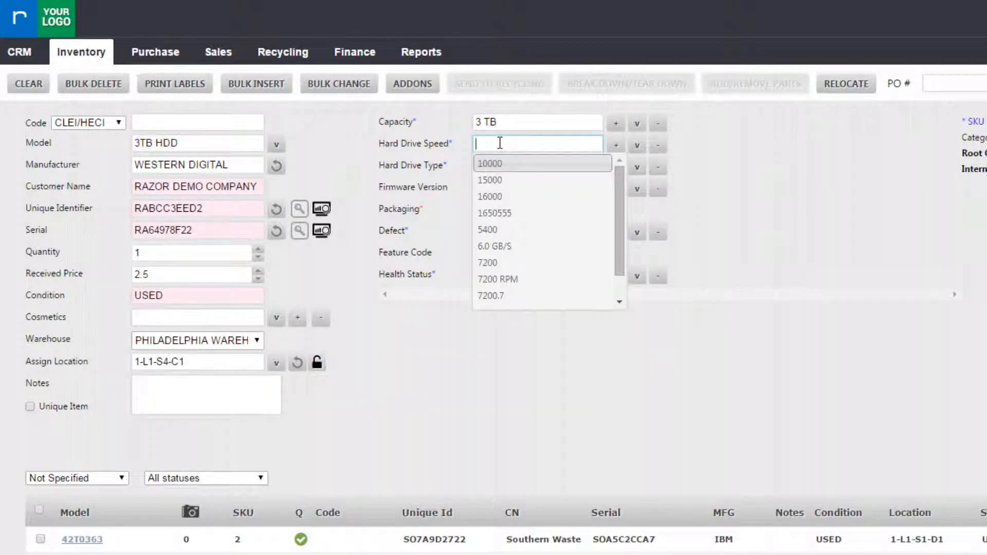
text(7200)
click(524, 181)
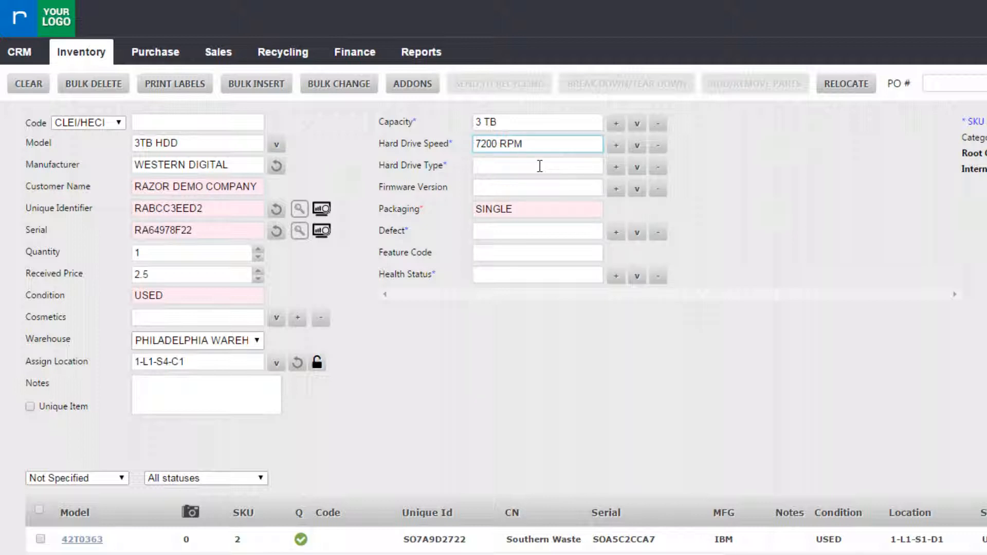
Step: Set drive type to SAS, leave defect blank, and enter health status '1000 days'
click(539, 166)
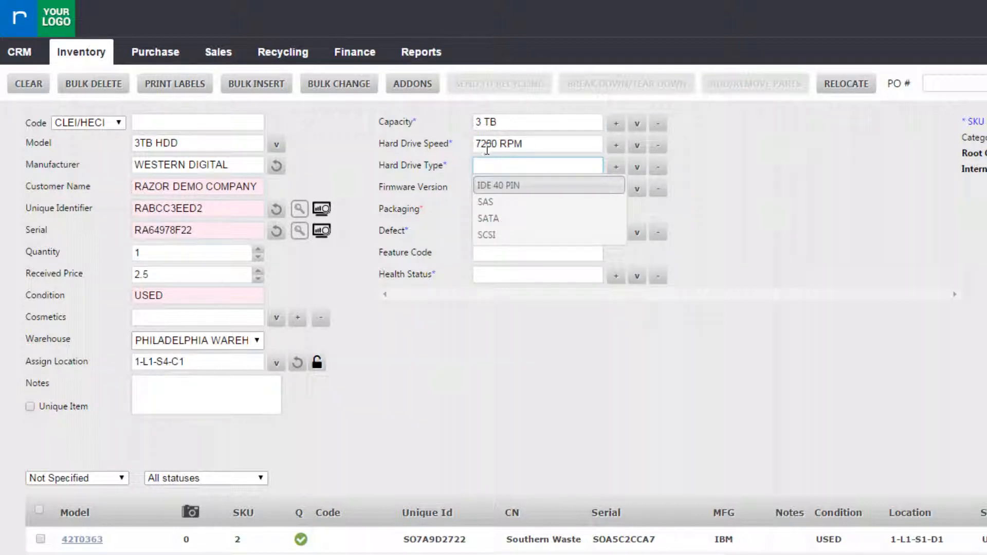
click(533, 165)
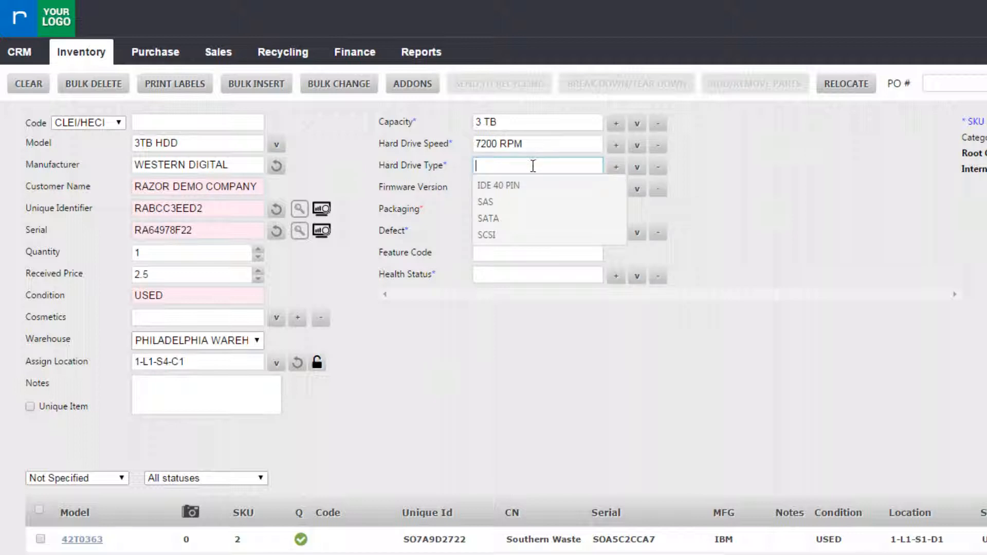
click(522, 202)
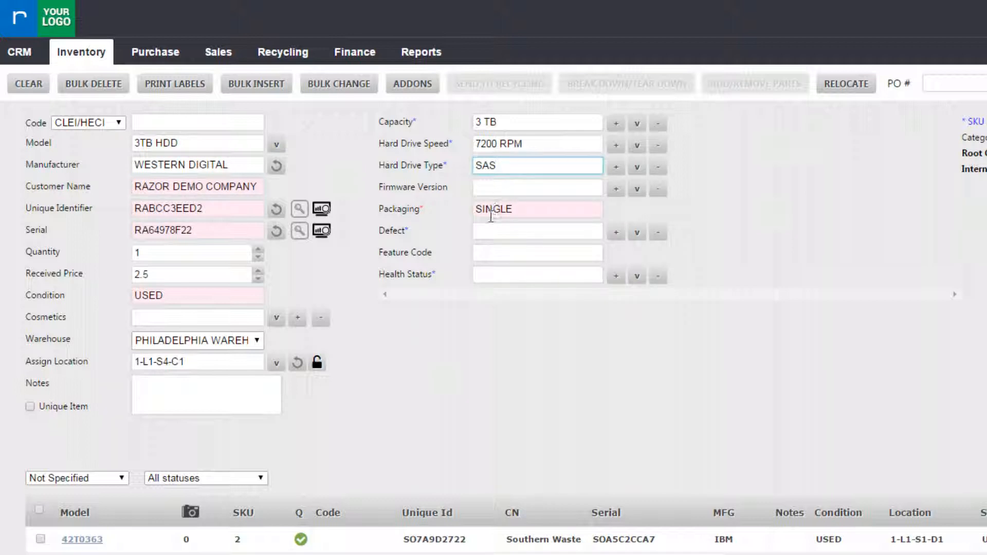
click(491, 230)
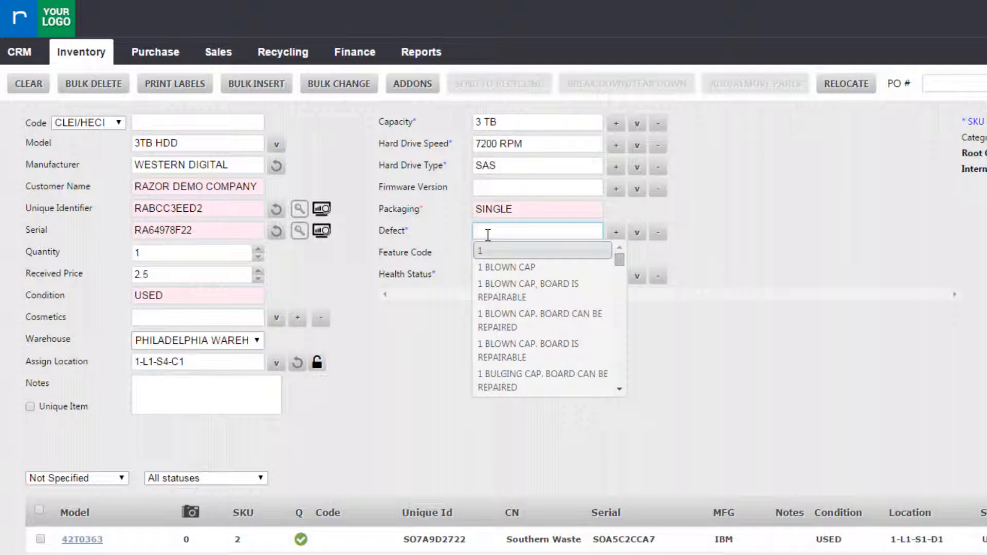
click(430, 242)
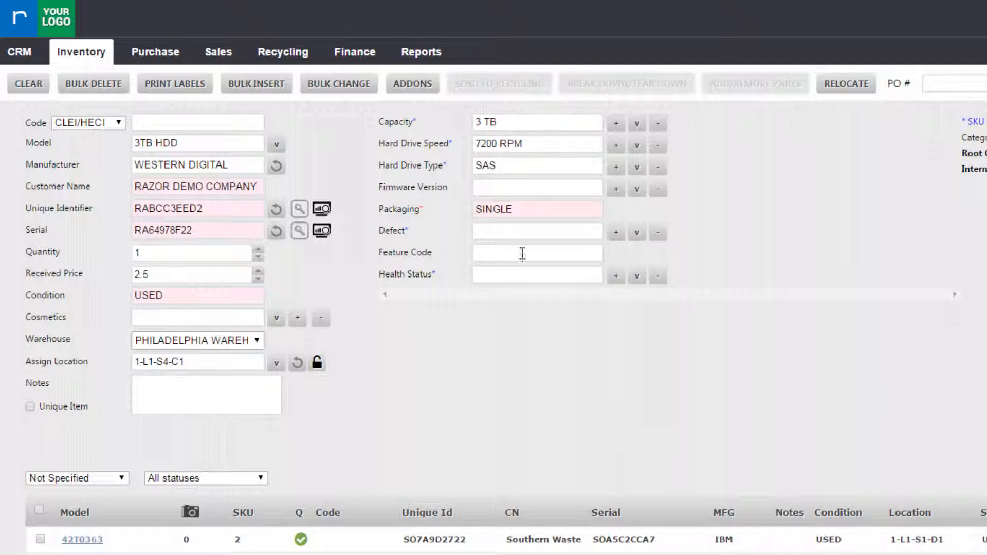
click(503, 273)
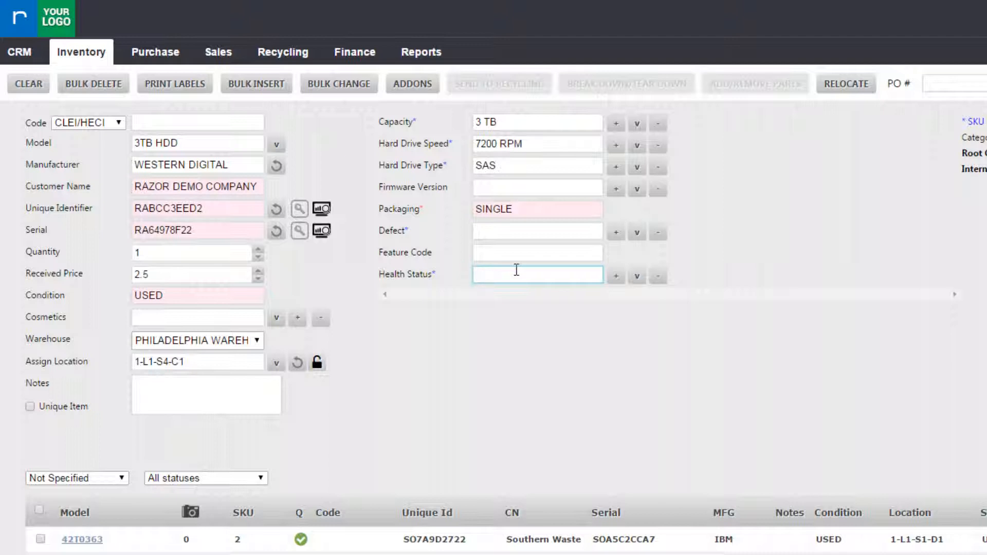
text(1000 days)
Step: Create the drive's inventory record and confirm printing its label
click(554, 338)
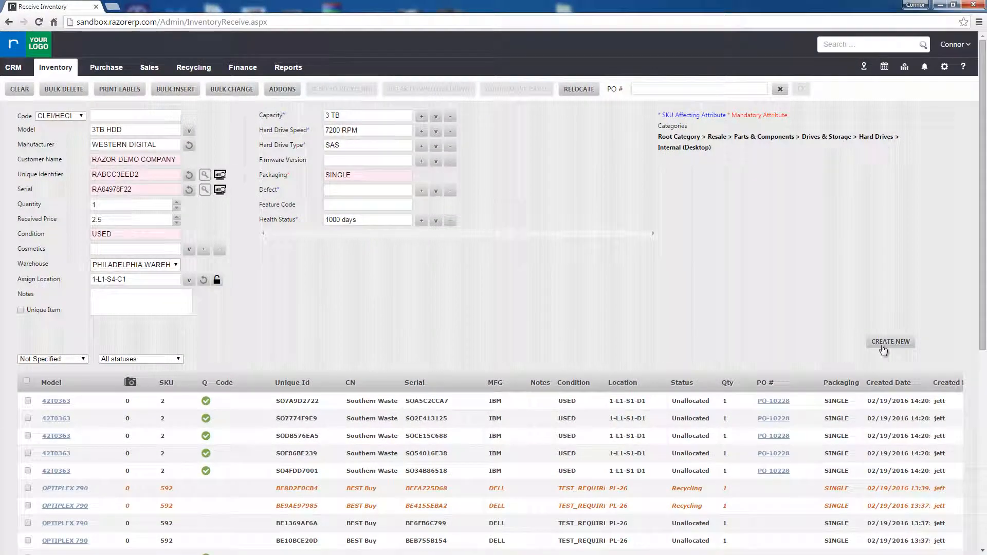
click(883, 348)
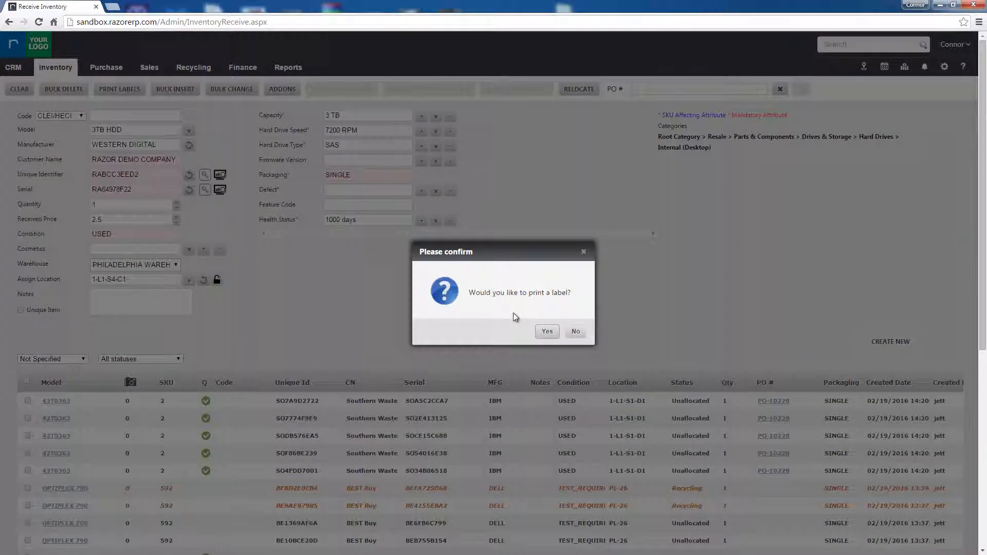
click(547, 332)
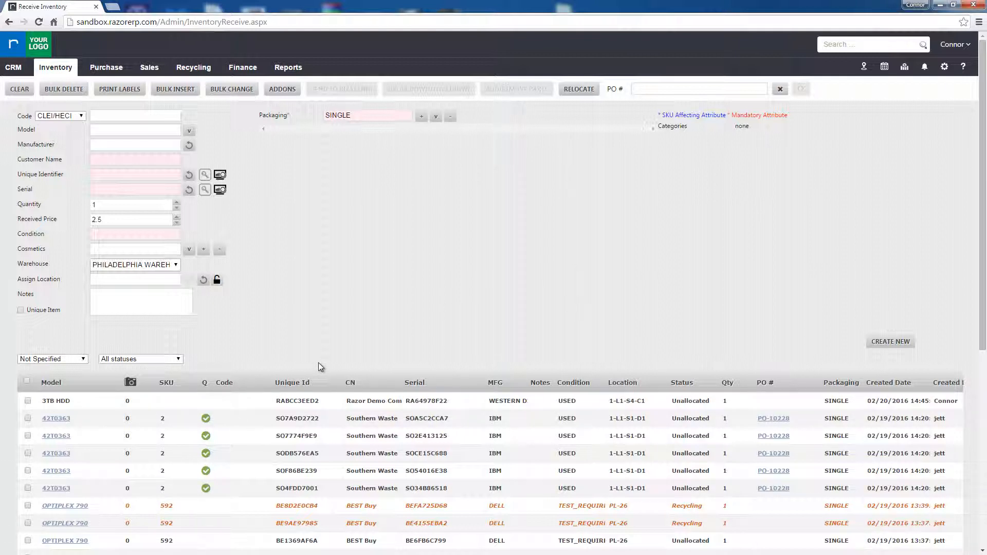
click(143, 133)
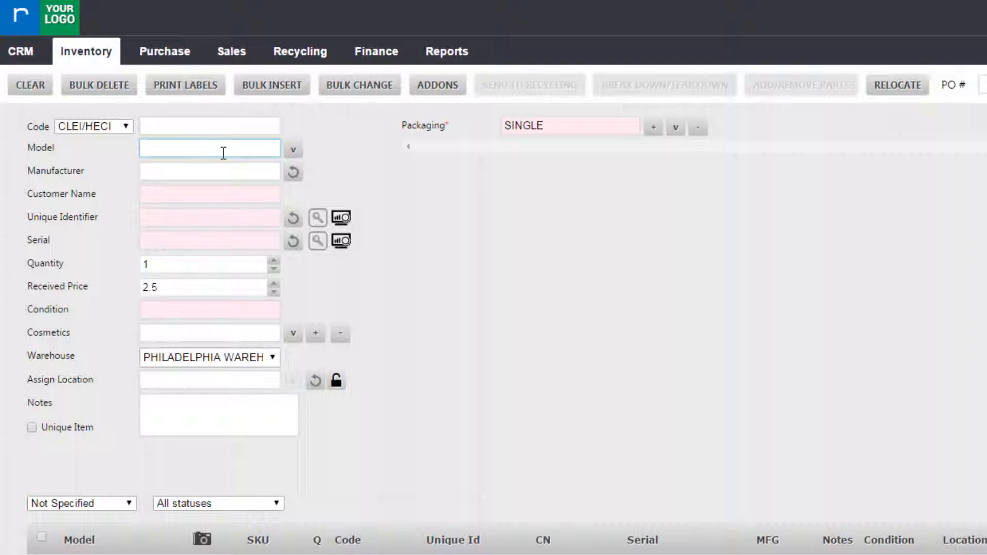
Step: Enter E6410 and select the LATITUDE E6410 model
text(E6410)
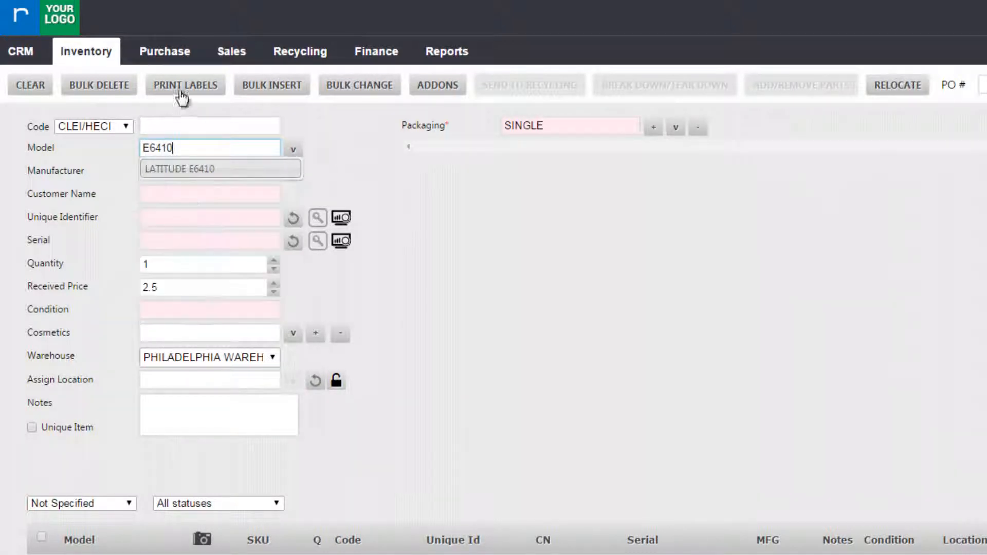
click(202, 173)
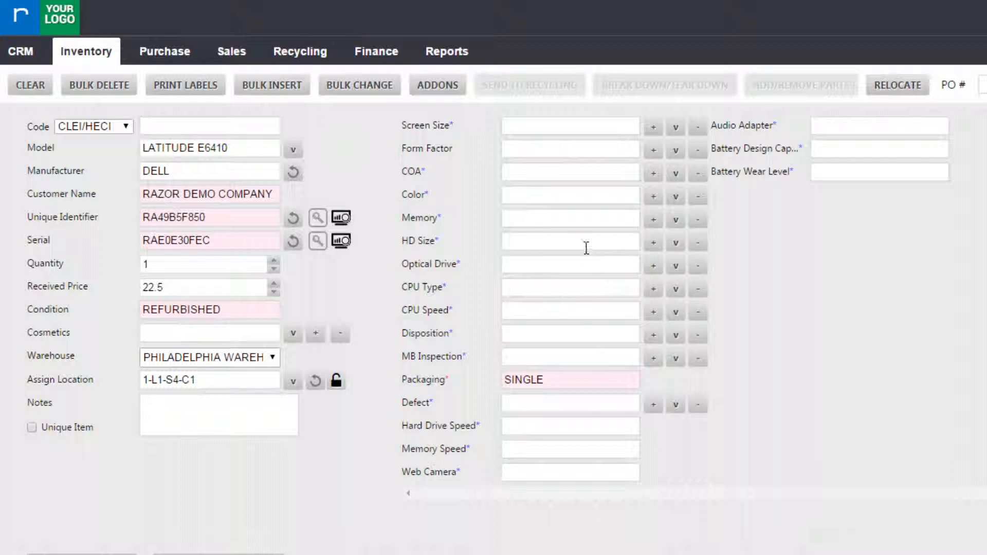
Step: Set screen size 14.1", COA WINDOWS 7 PRO, and colour SILVER
click(555, 129)
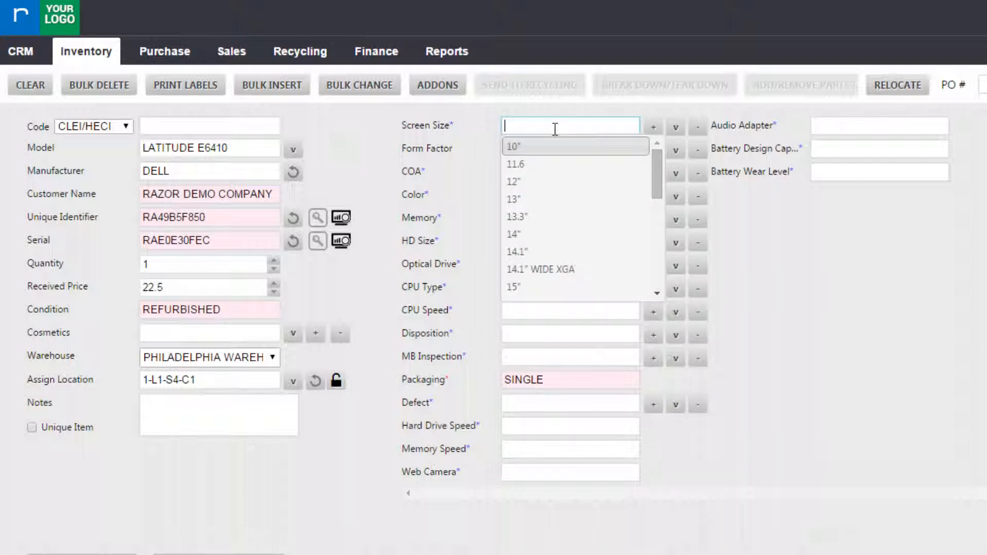
text(14.1)
click(561, 147)
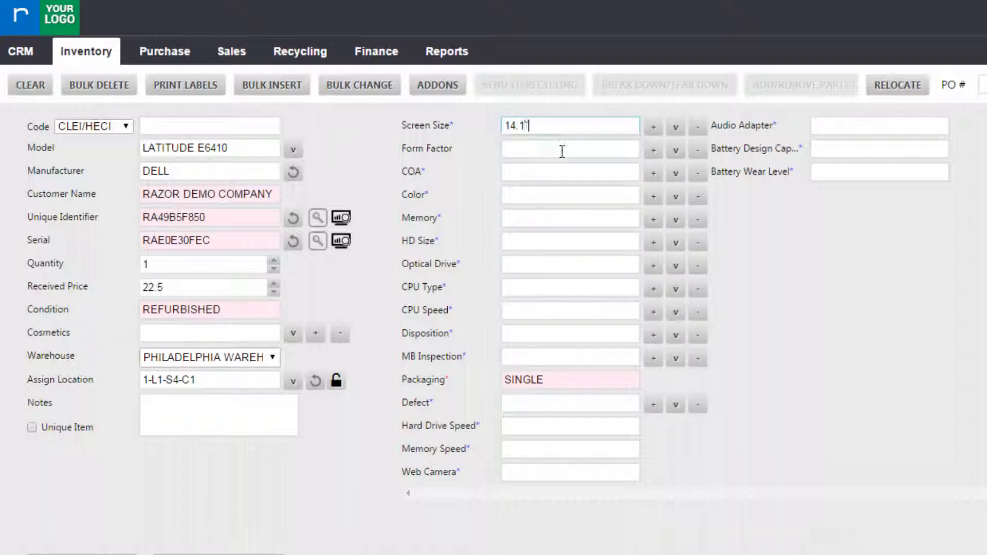
click(527, 174)
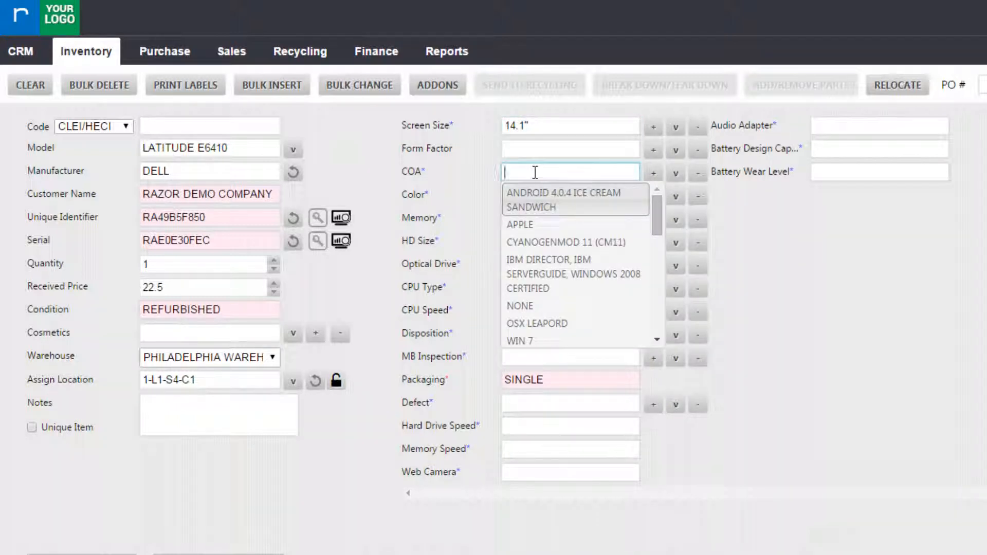
text(windows 7 pro)
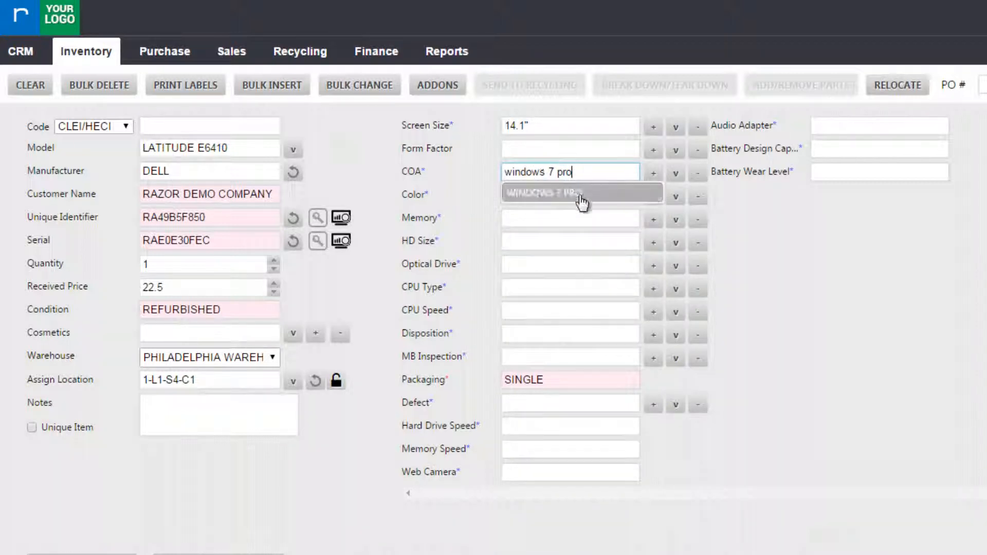
click(583, 195)
click(583, 193)
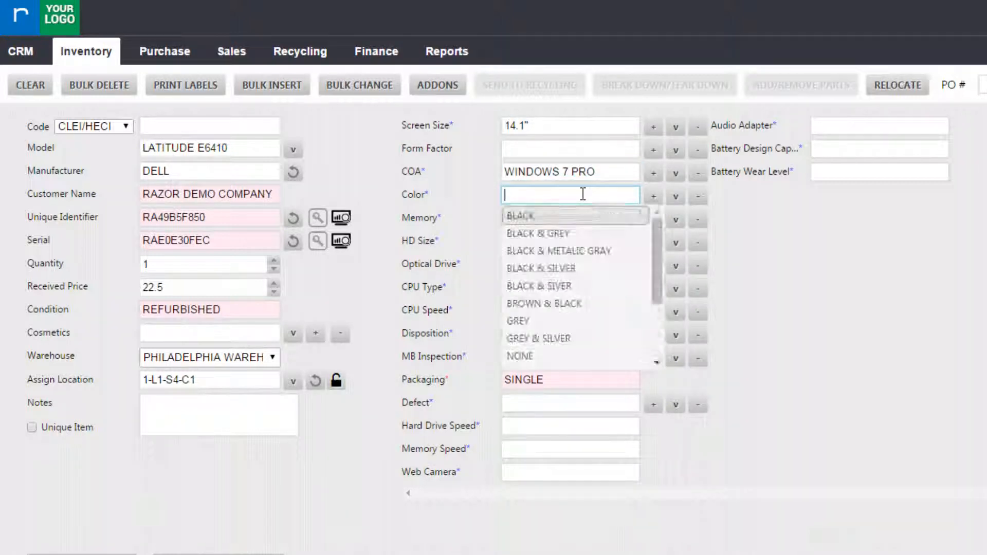
text(silv)
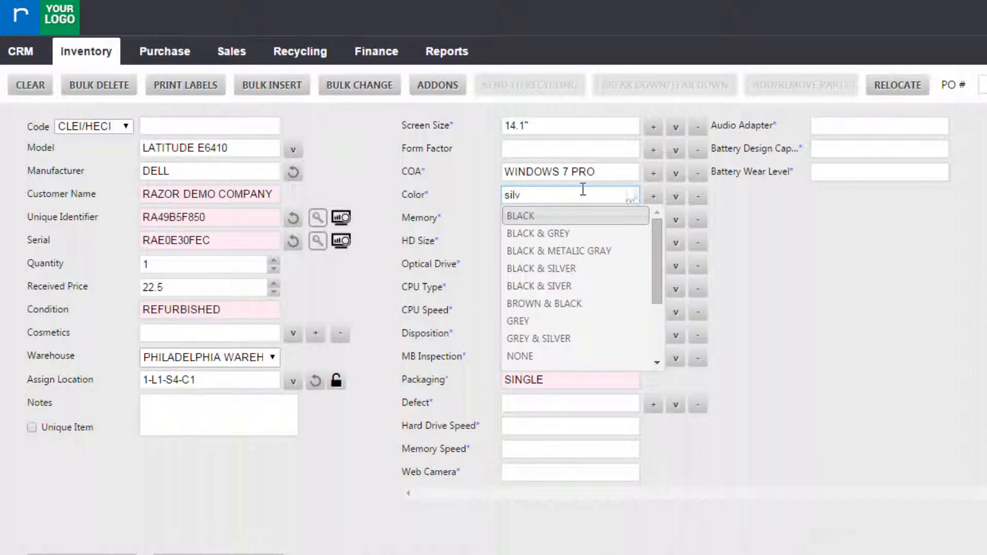
click(577, 251)
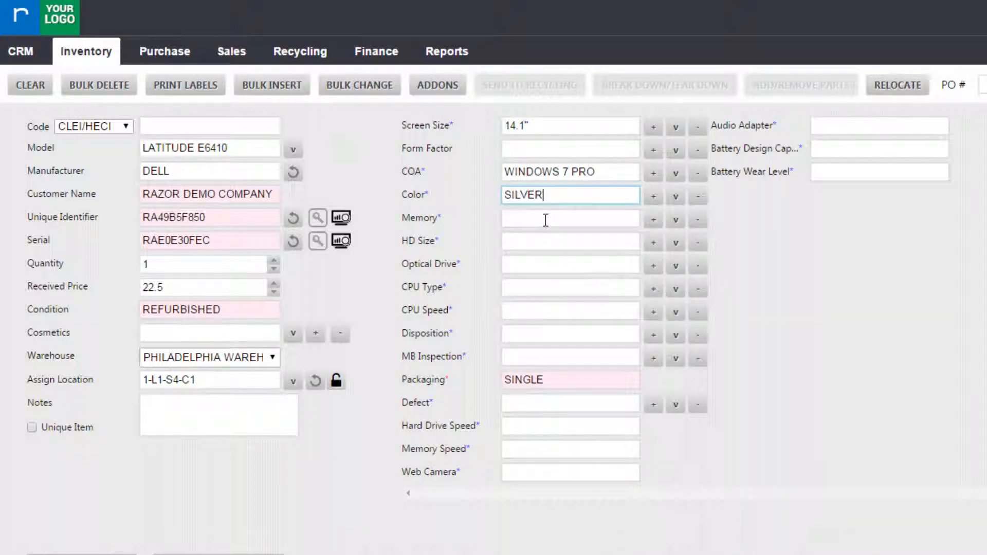
Step: Set memory 4 GB, hard drive 320 GB, and optical drive DVD-RW
click(546, 219)
text(4 GB)
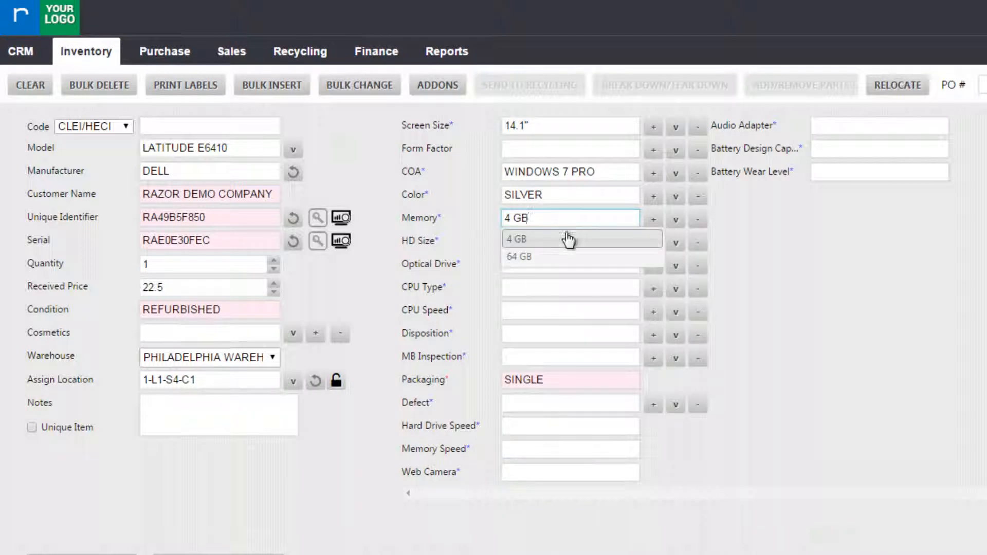
click(565, 238)
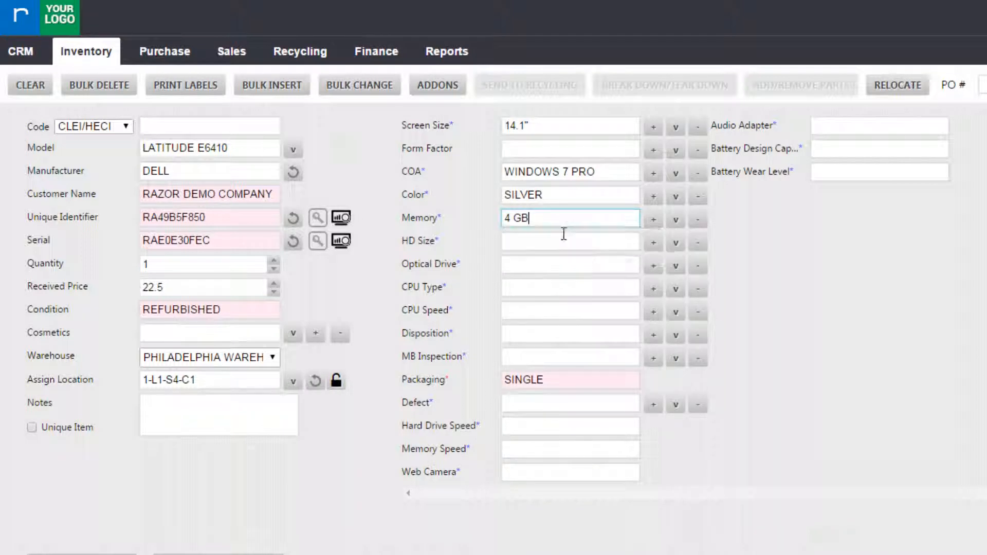
click(555, 239)
text(32)
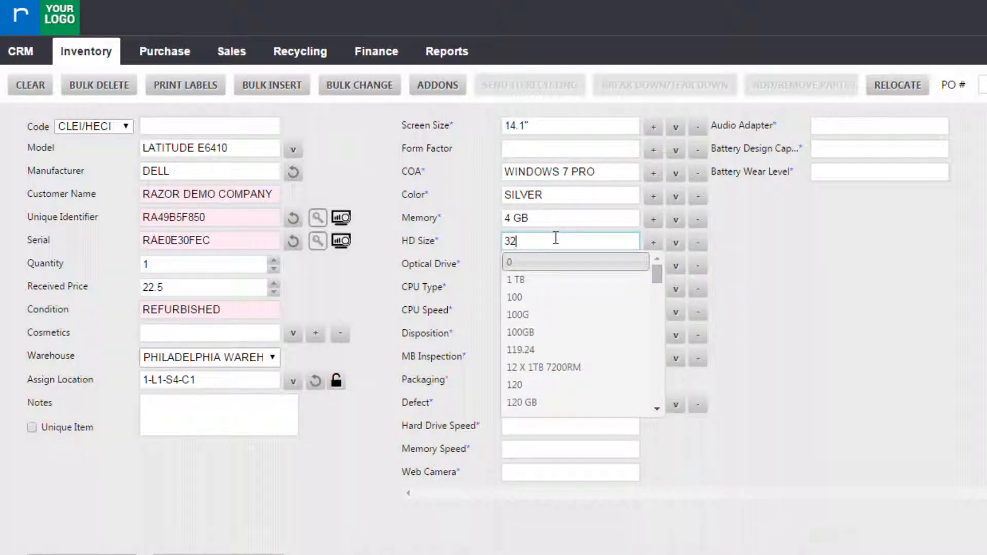
text(0)
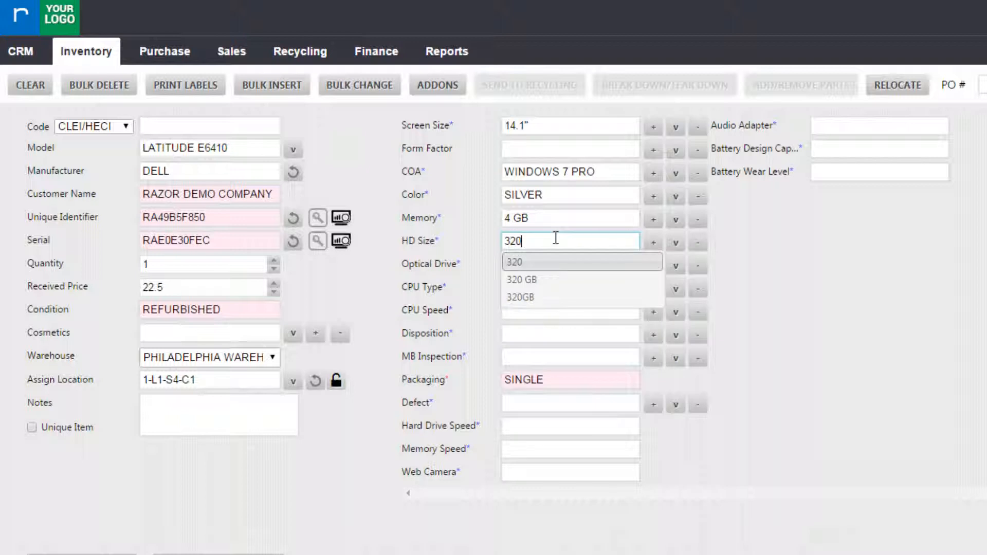
click(546, 277)
click(596, 263)
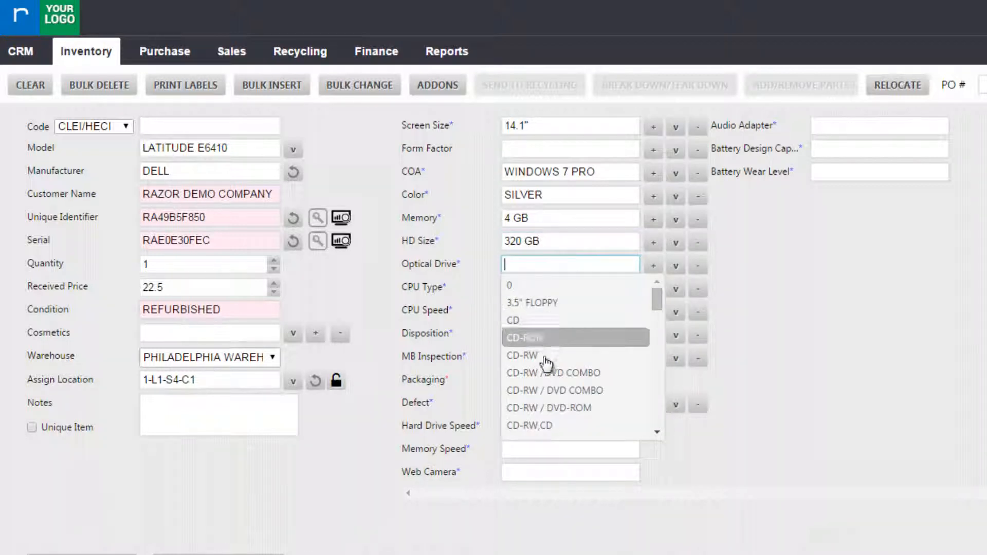
scroll(565, 435, down, 1)
scroll(564, 360, down, 3)
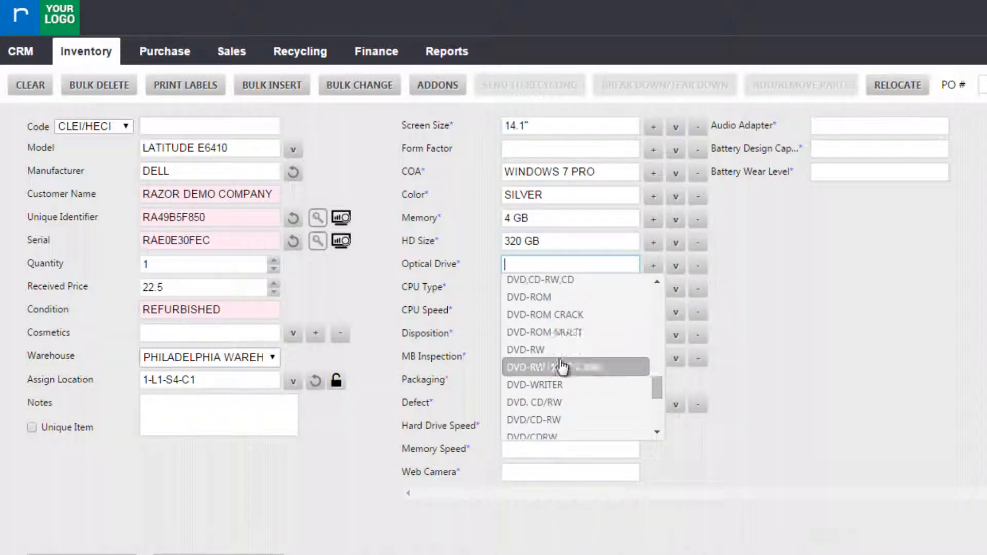
click(564, 351)
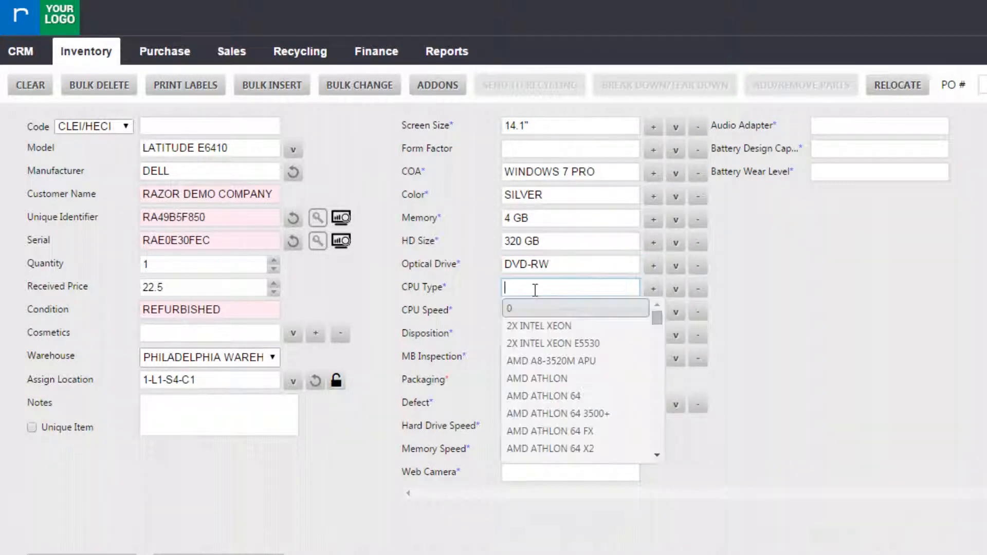
Step: Enter CPU type i5 520 M and CPU speed 2.4 GHZ
click(535, 288)
text(i5 520)
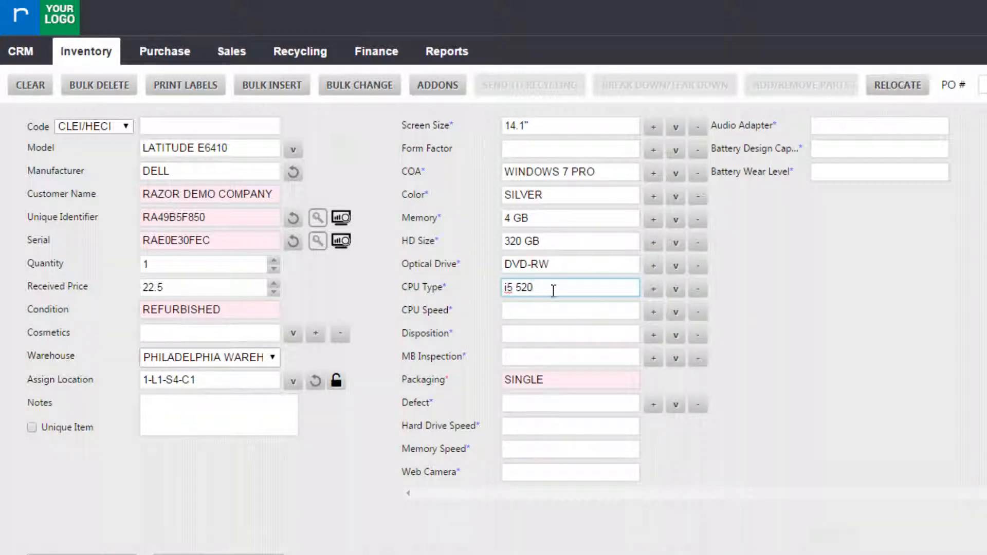
text( M)
click(537, 313)
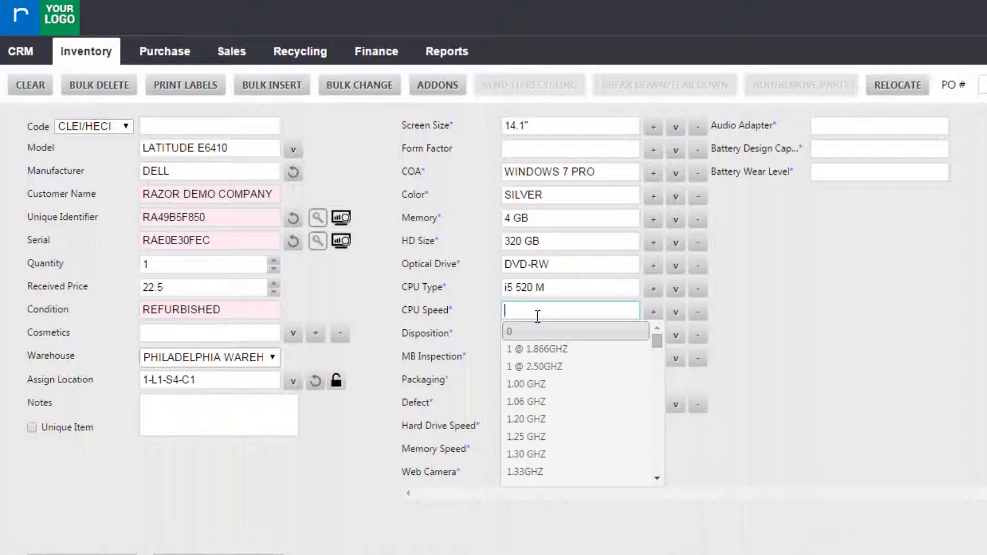
text(2.4 GHZ)
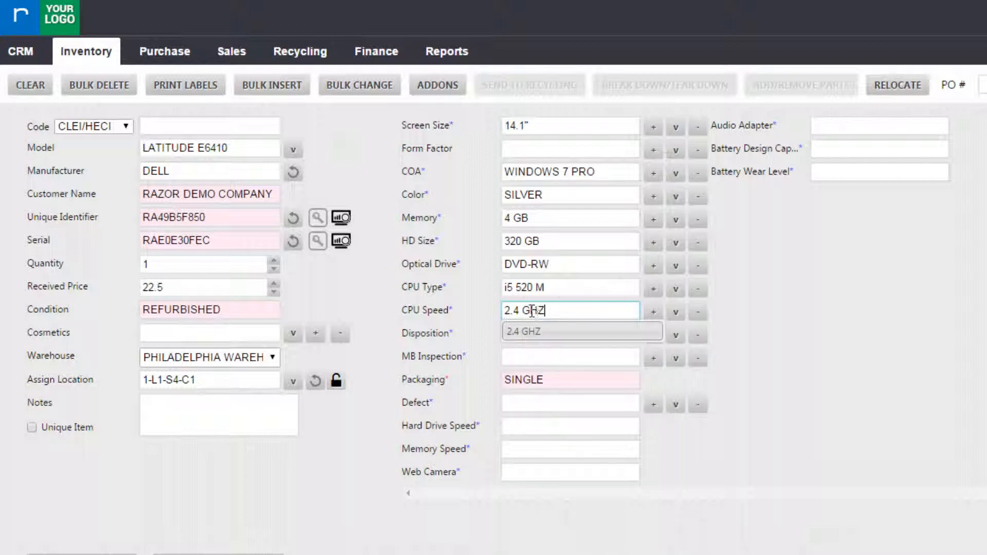
click(557, 333)
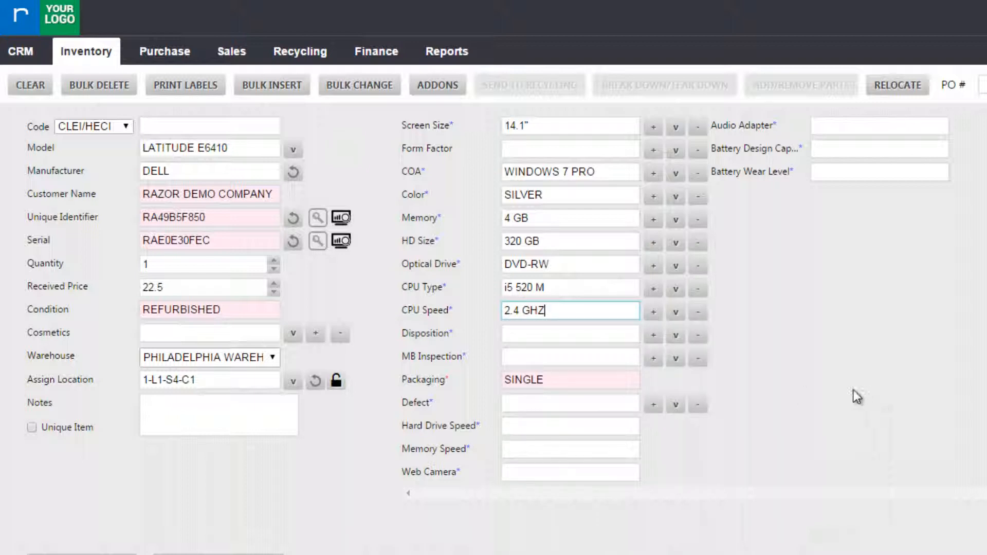
Step: Set disposition to Resale and defect to 'light scratching on lid'
click(580, 333)
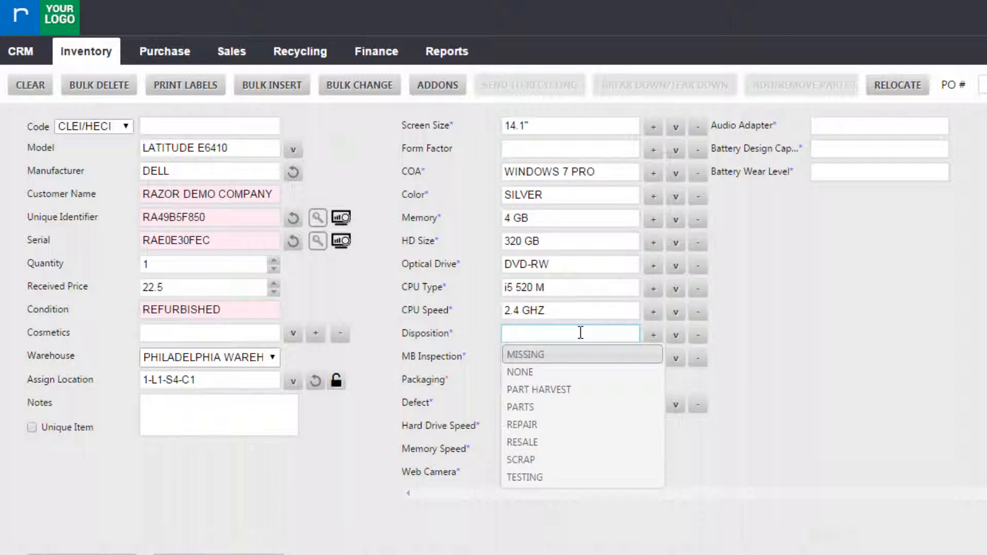
click(558, 443)
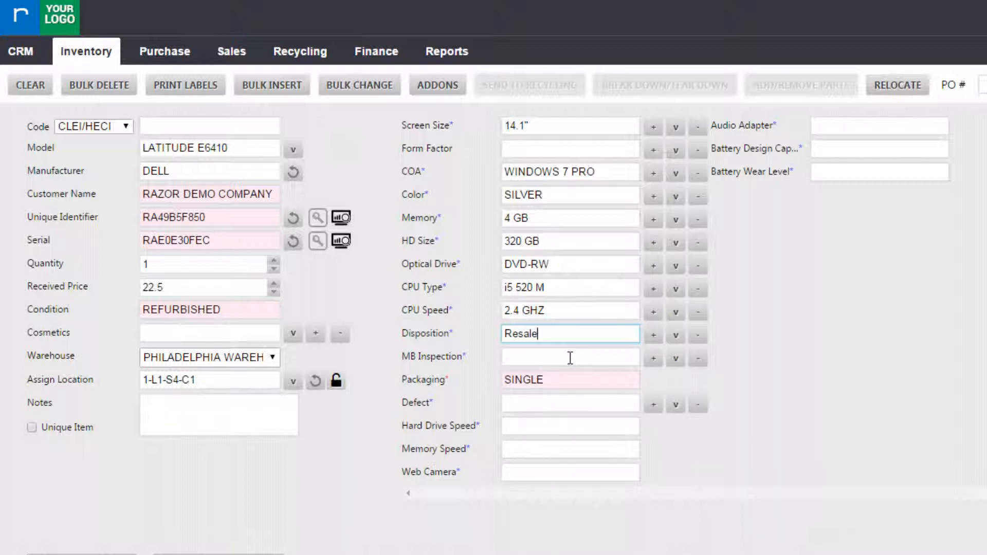
click(570, 358)
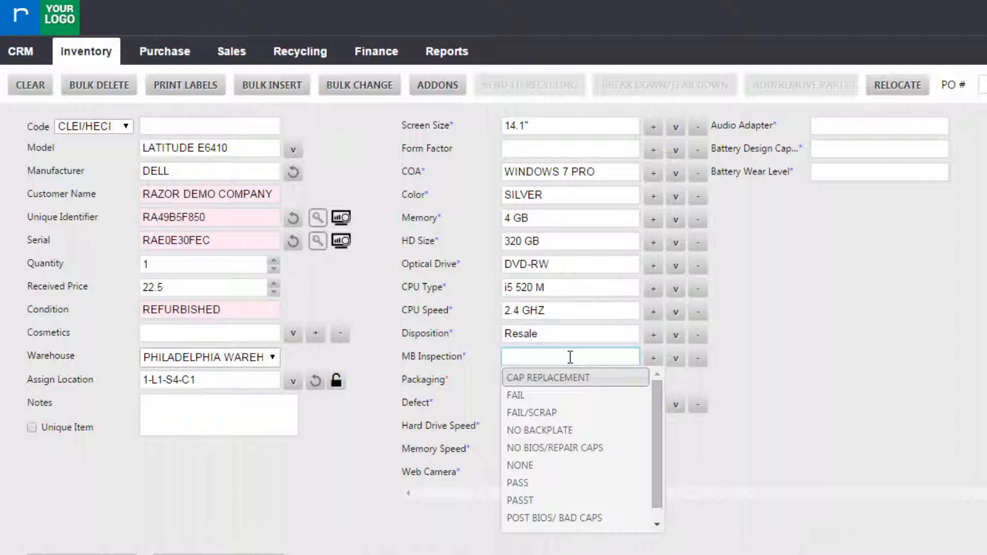
click(840, 339)
click(577, 403)
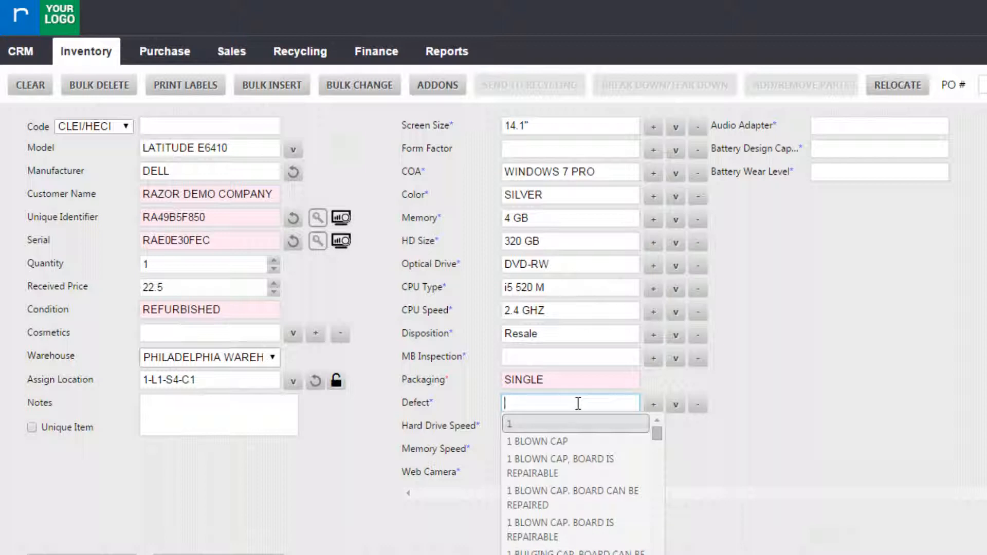
text(light scra)
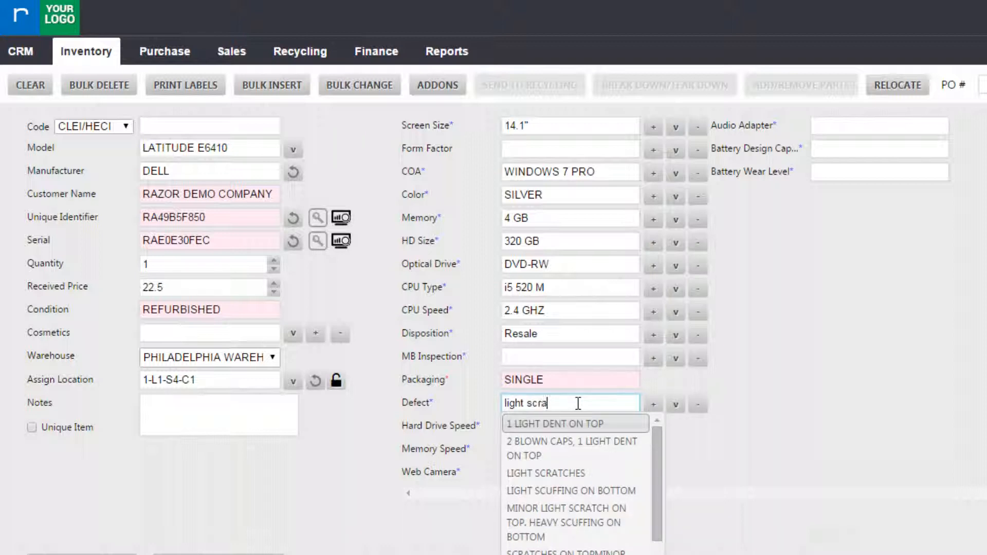
text(tching on lid)
Step: Set hard drive speed to 7200 RPM and web camera to YES
click(555, 426)
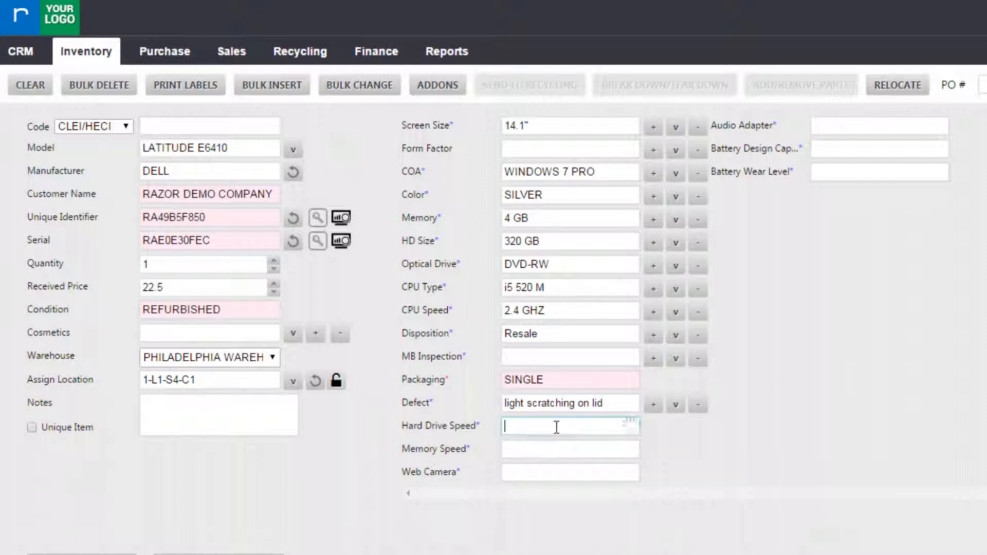
text(6)
key(BackSpace)
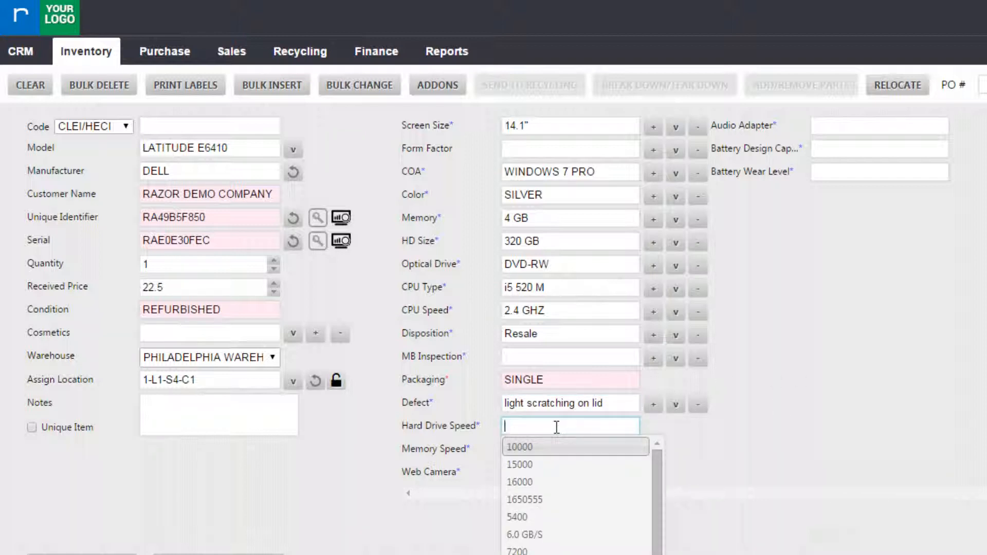
text(7200 rpm)
key(BackSpace)
key(BackSpace)
key(BackSpace)
text(rpm)
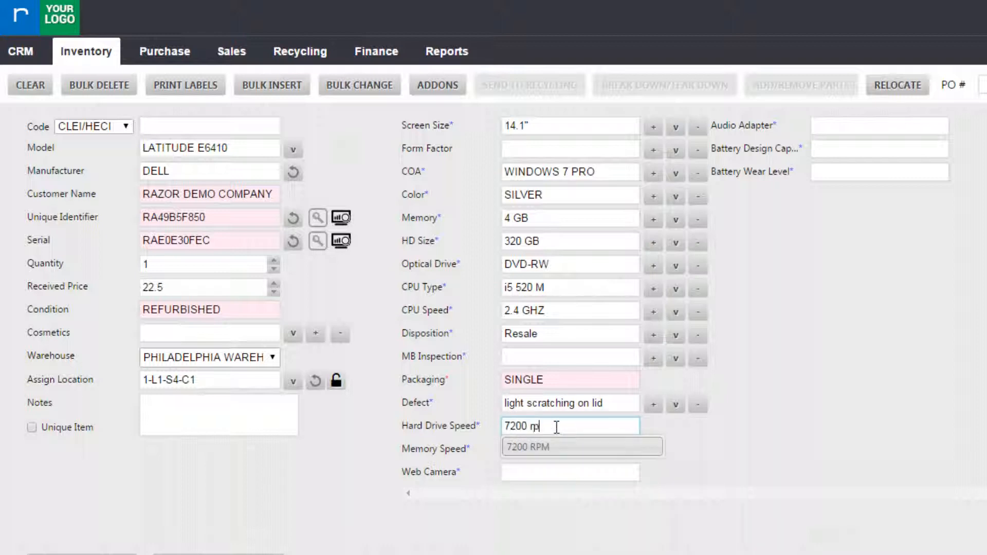
click(551, 456)
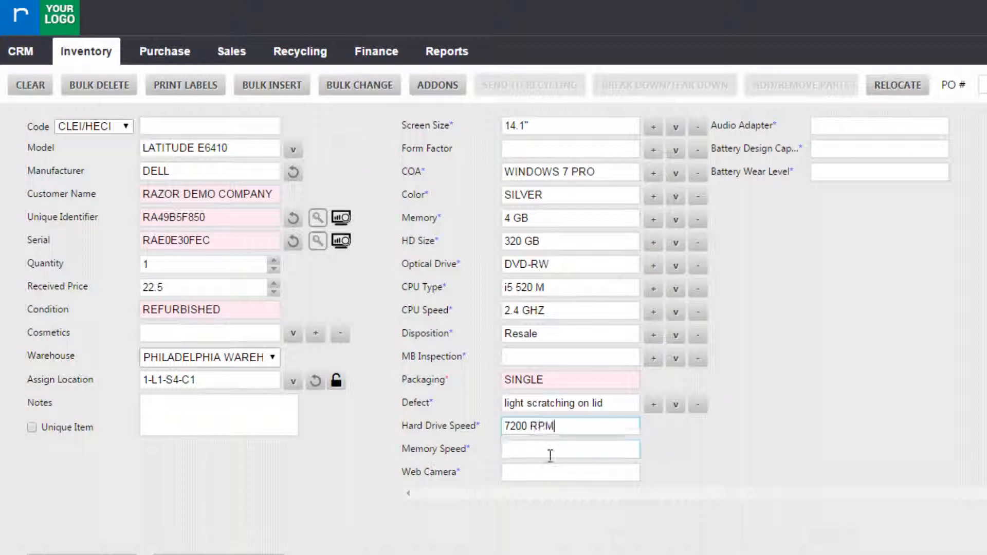
click(548, 451)
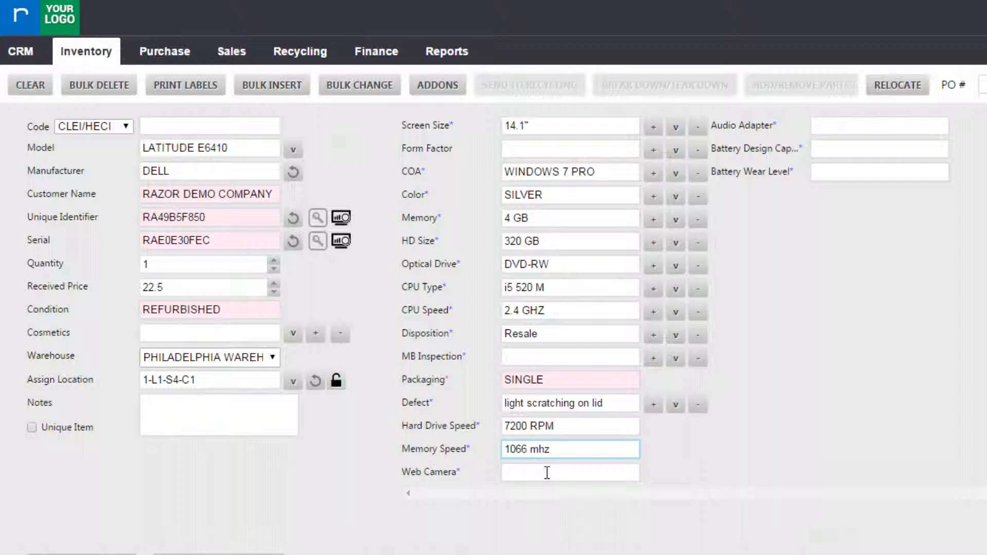
click(546, 472)
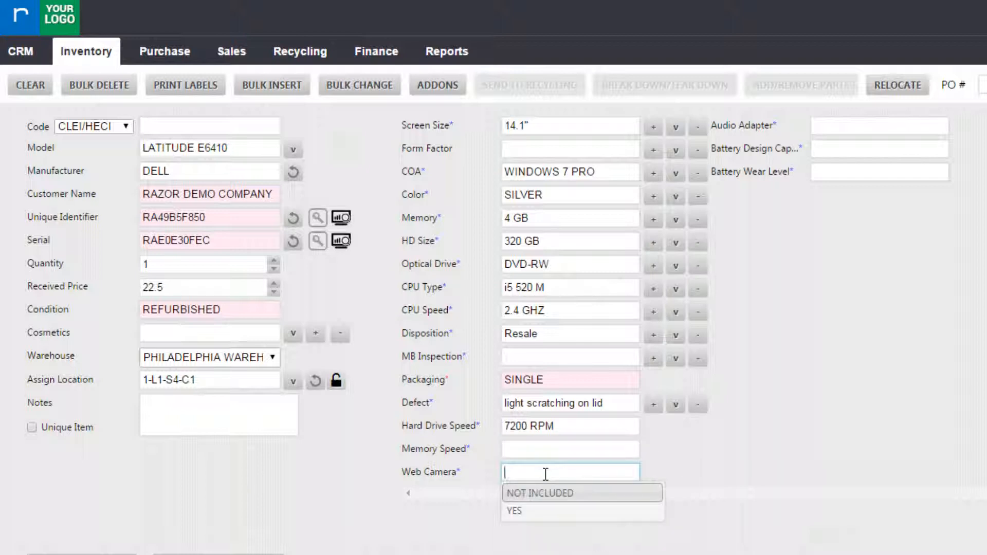
click(570, 510)
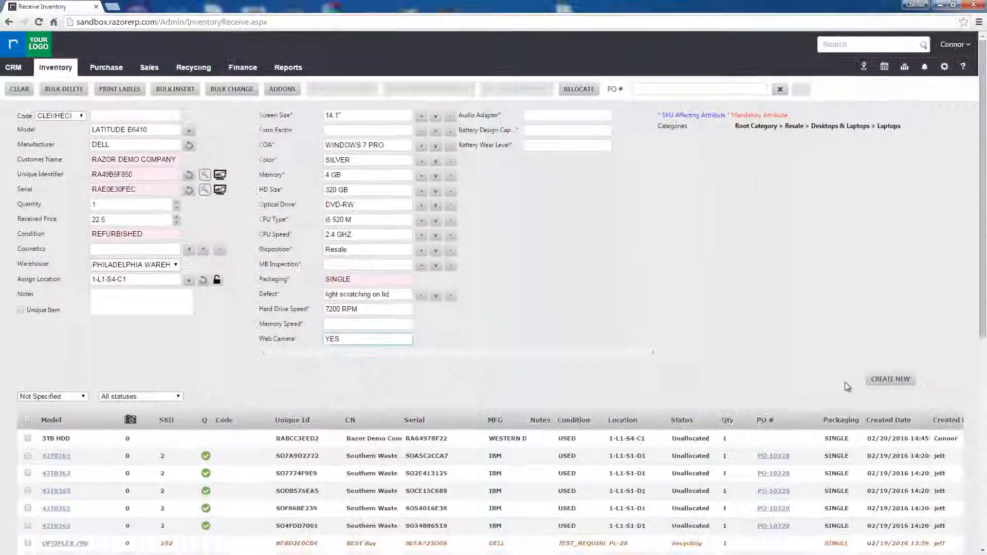
Step: Create the Latitude E6410 inventory record and answer the label-print prompt
click(893, 379)
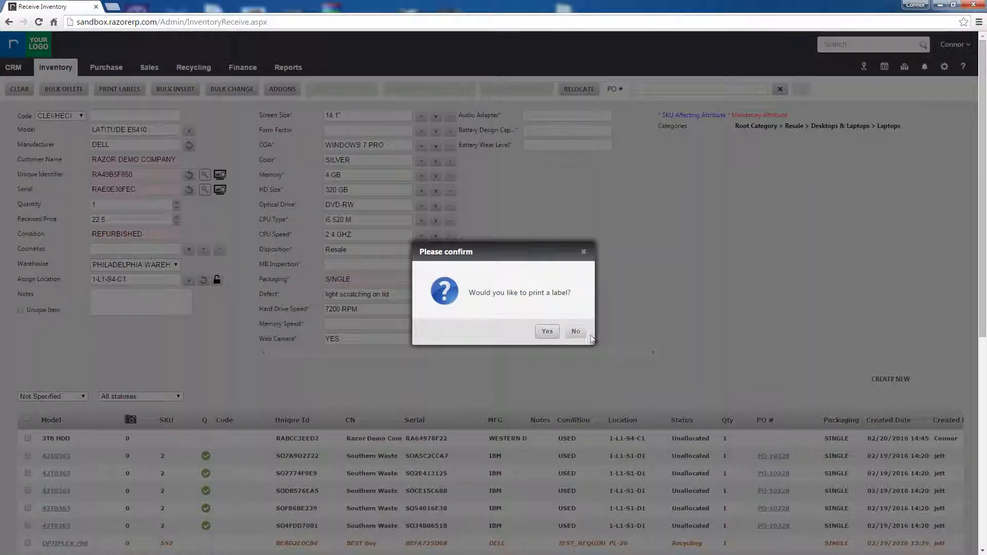
click(543, 332)
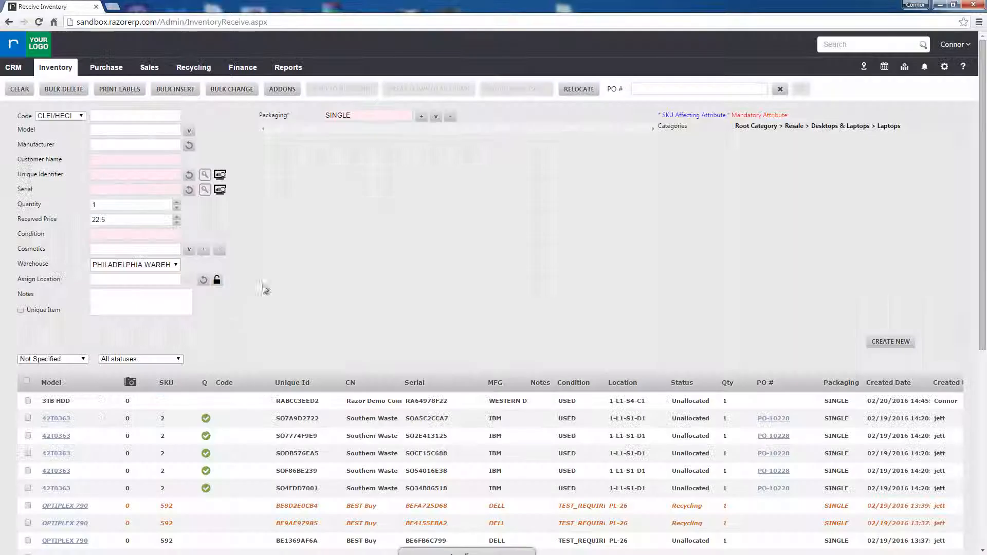